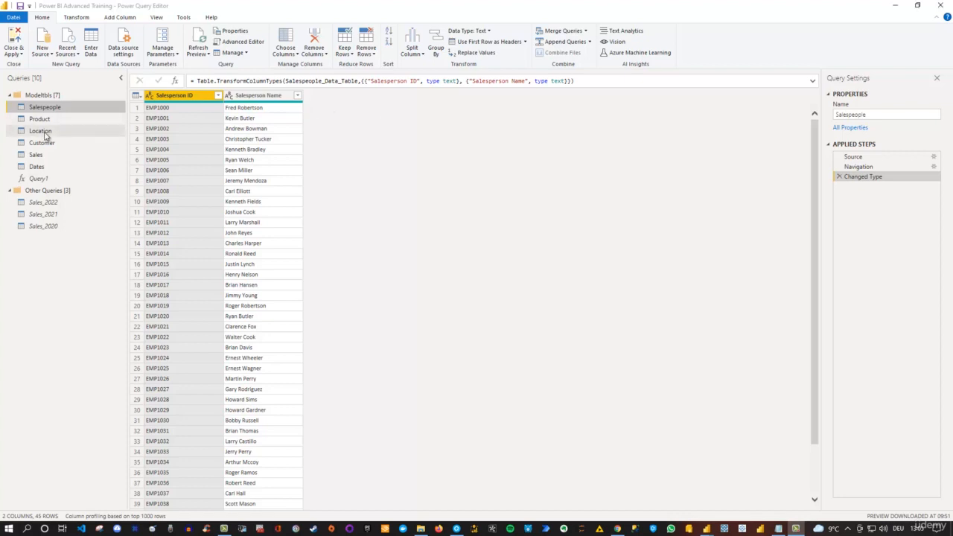
Open the Location query and examine its Name and Population columns.
{"action": "left_click", "coordinate": [42, 132]}
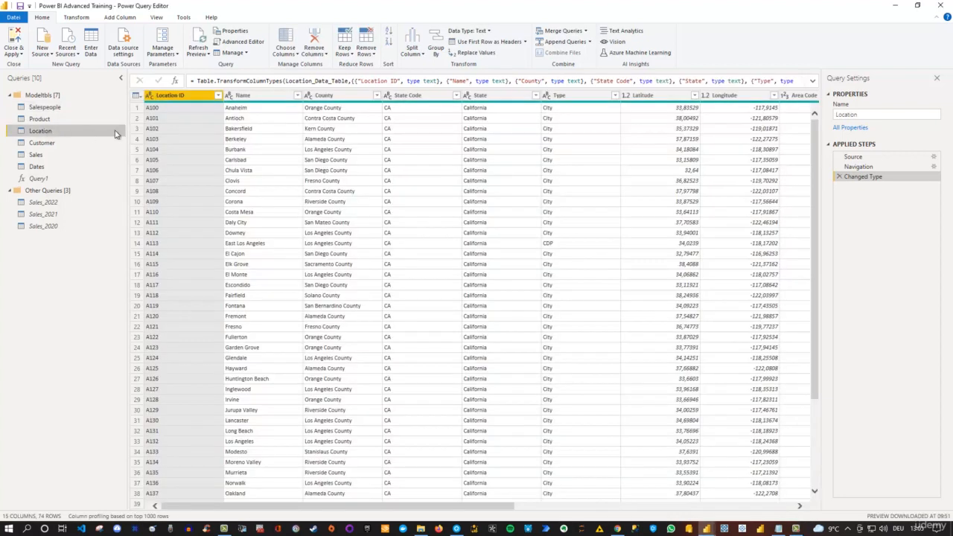
{"action": "left_click", "coordinate": [260, 97]}
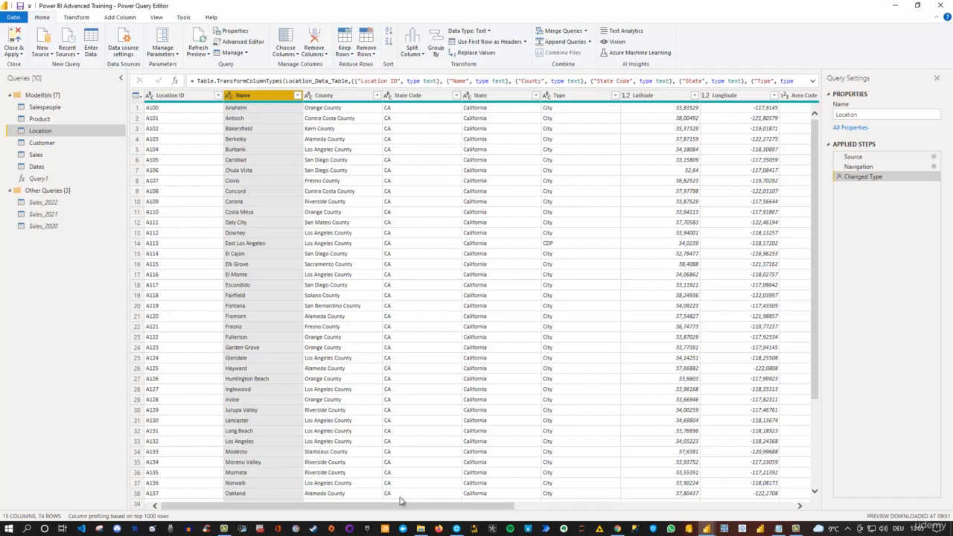
{"action": "left_click_drag", "start_coordinate": [403, 508], "coordinate": [636, 508]}
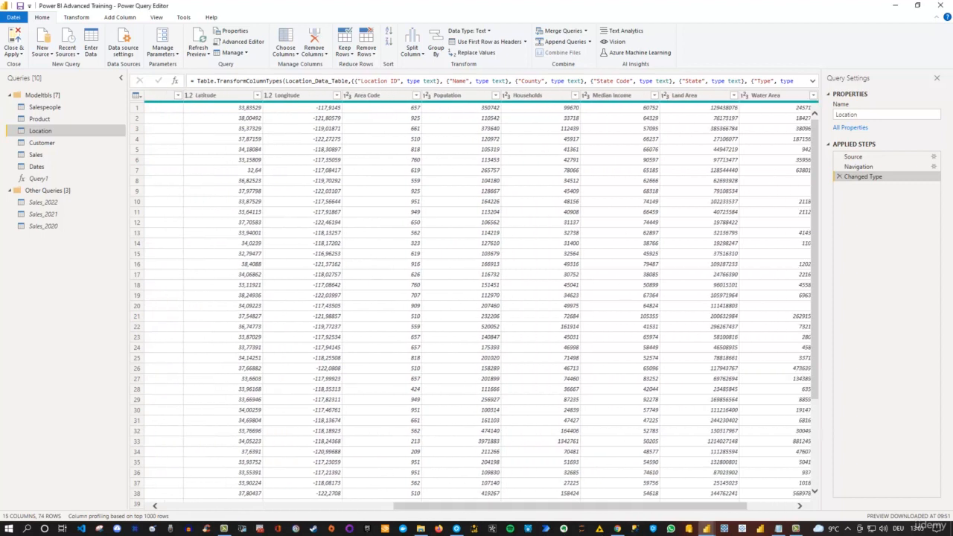
{"action": "left_click", "coordinate": [449, 97]}
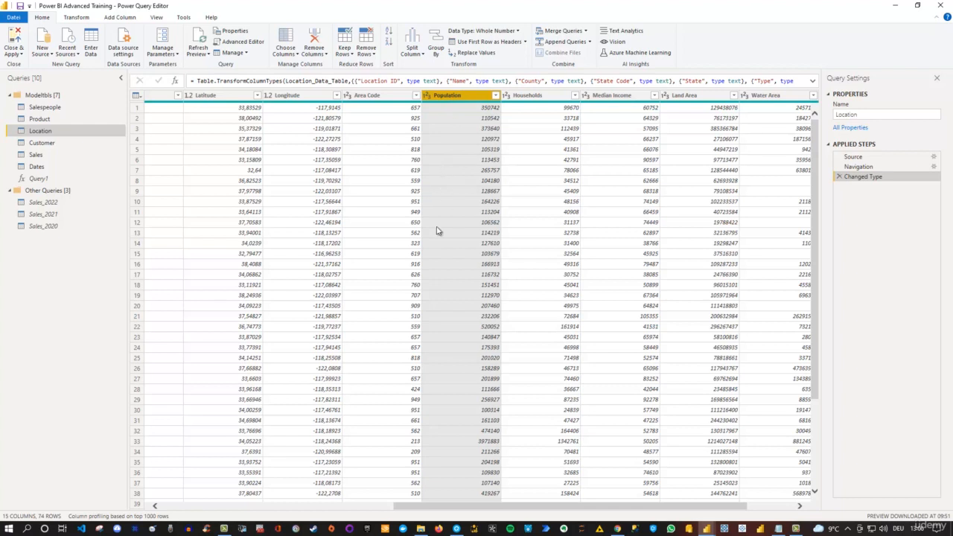
Switch to the browser, review the California cities population table on World Population Review, and copy the page's URL.
{"action": "left_click", "coordinate": [456, 528]}
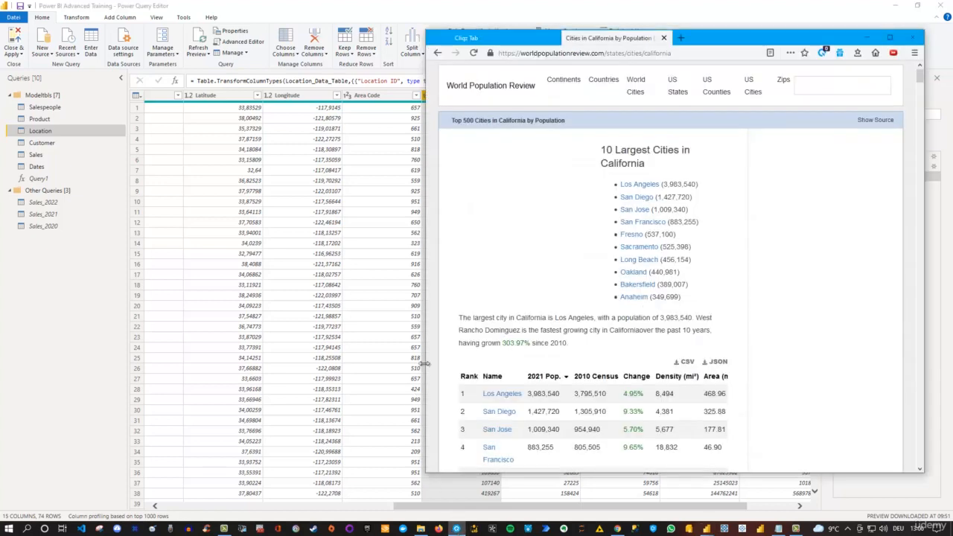
{"action": "double_click", "coordinate": [700, 41]}
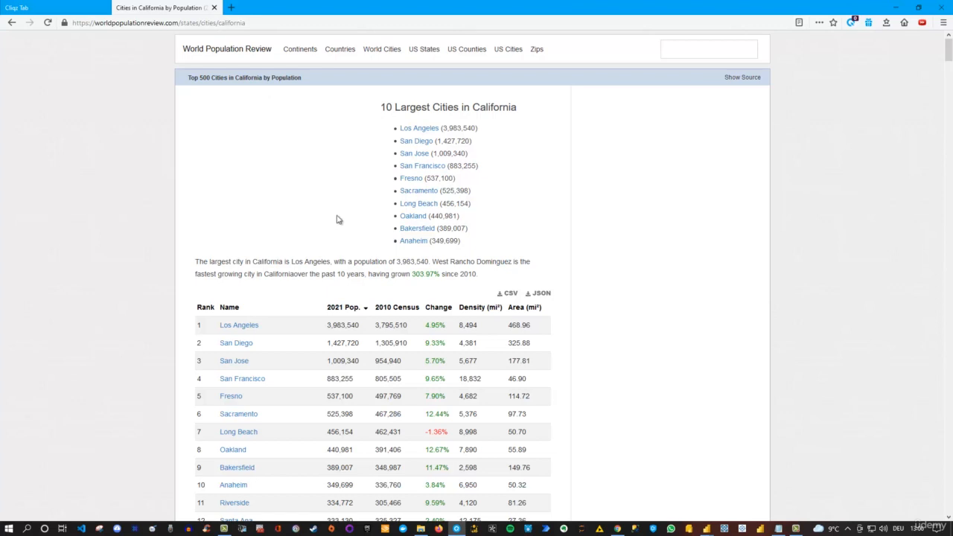
{"action": "scroll", "coordinate": [339, 218], "scroll_direction": "down", "scroll_amount": 3}
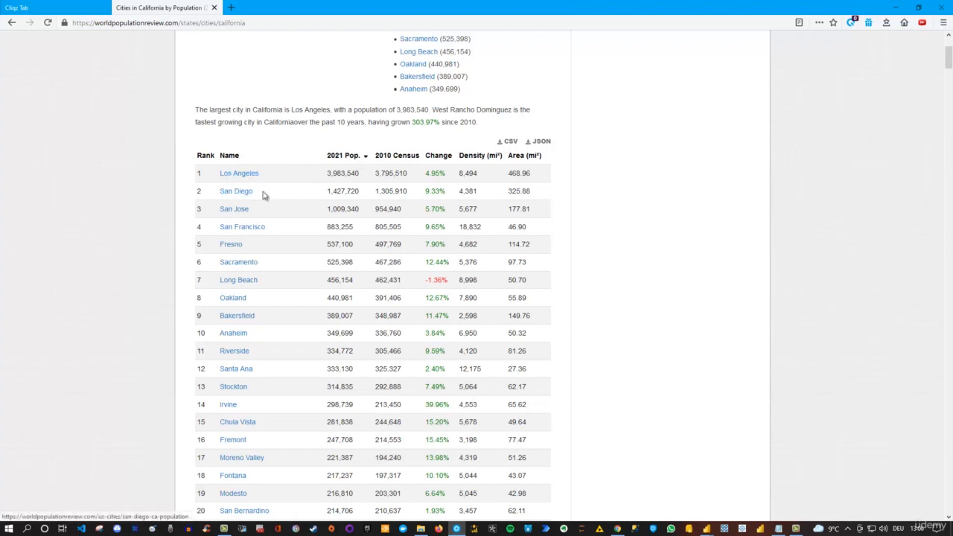
{"action": "scroll", "coordinate": [348, 292], "scroll_direction": "down", "scroll_amount": 3}
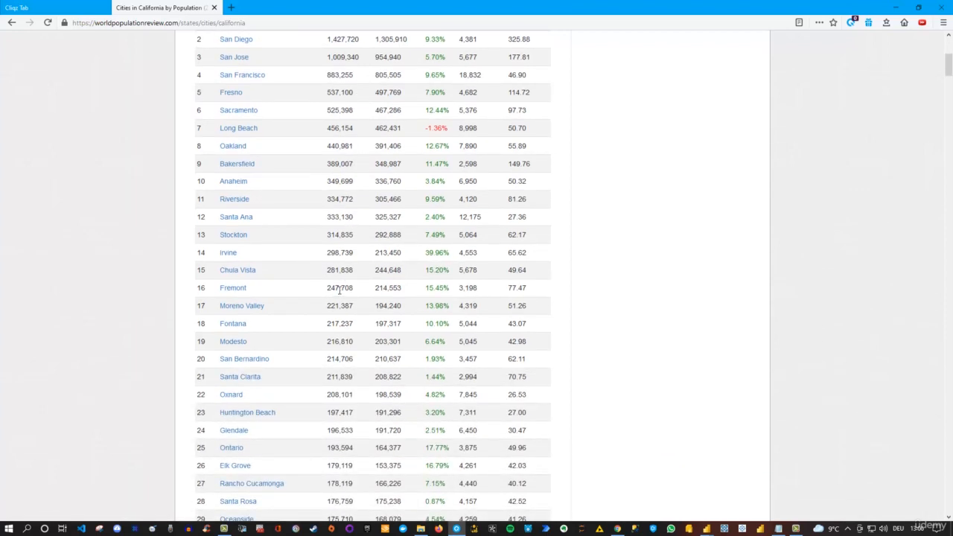
{"action": "scroll", "coordinate": [337, 288], "scroll_direction": "up", "scroll_amount": 4}
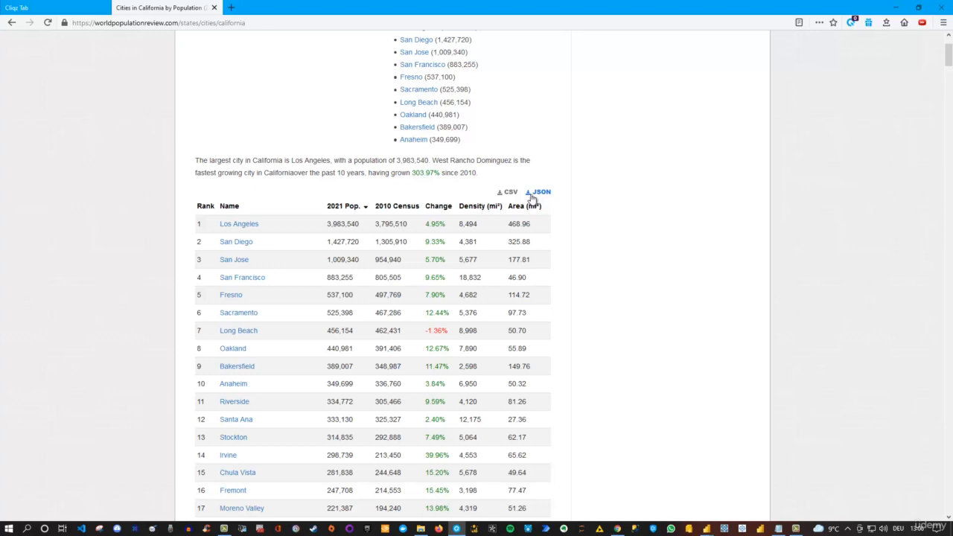
{"action": "left_click", "coordinate": [255, 24]}
{"action": "key", "text": "ctrl+c"}
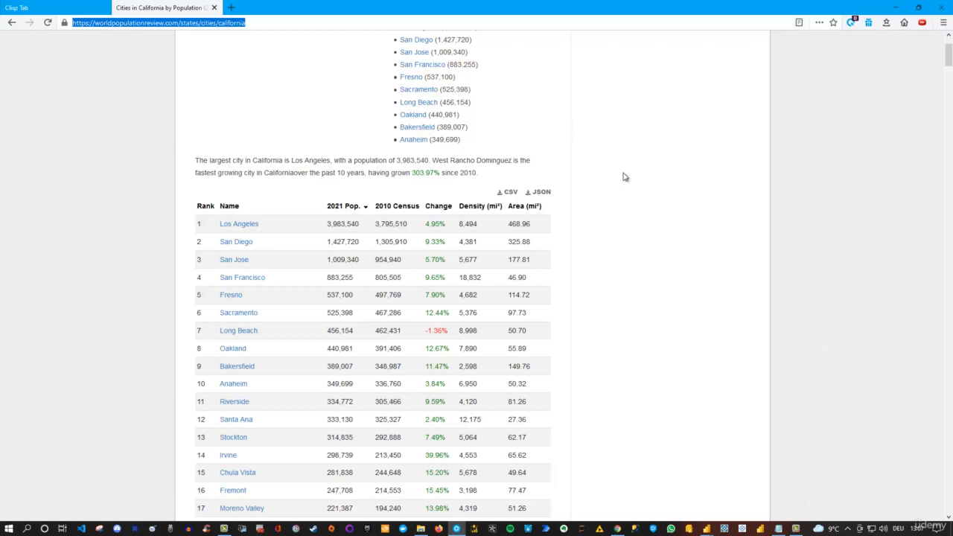
{"action": "mouse_move", "coordinate": [705, 525]}
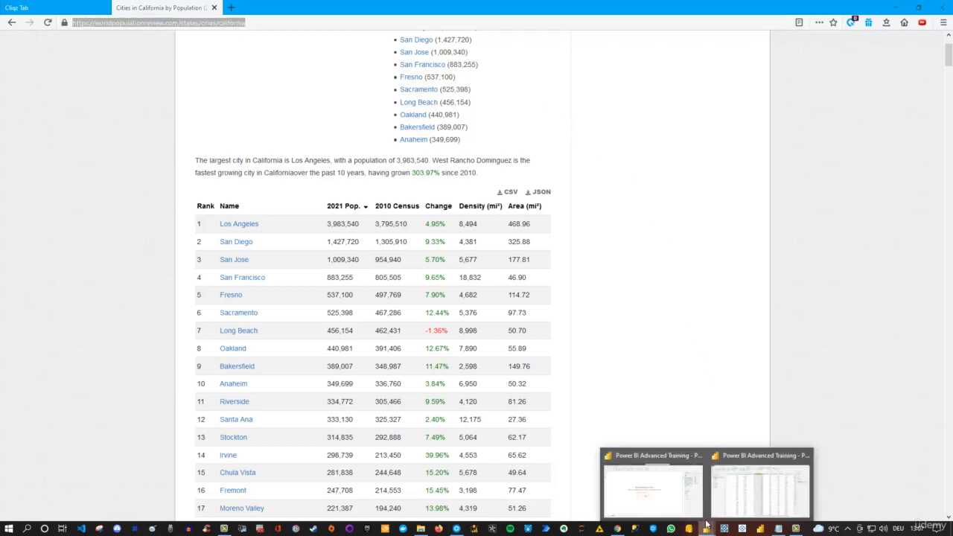
{"action": "left_click", "coordinate": [731, 485]}
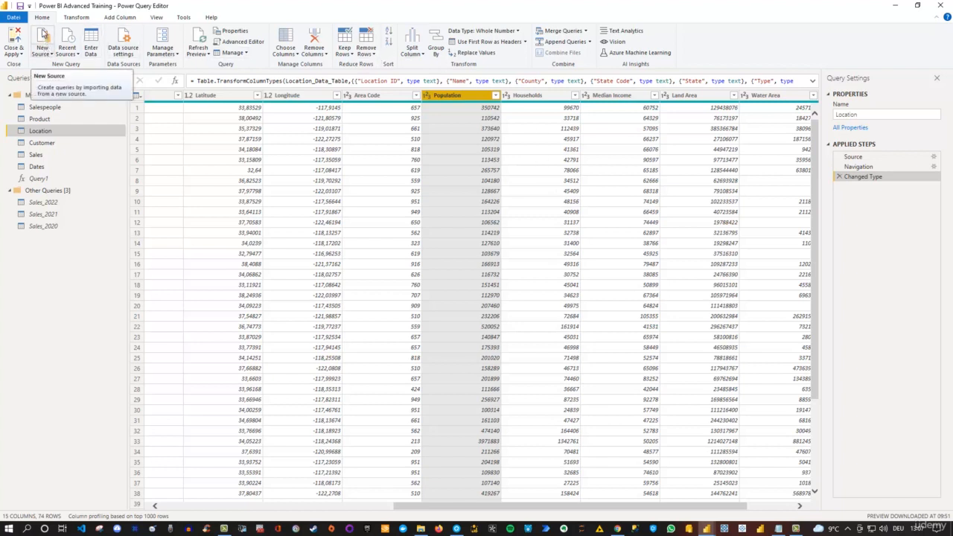
{"action": "left_click", "coordinate": [44, 52]}
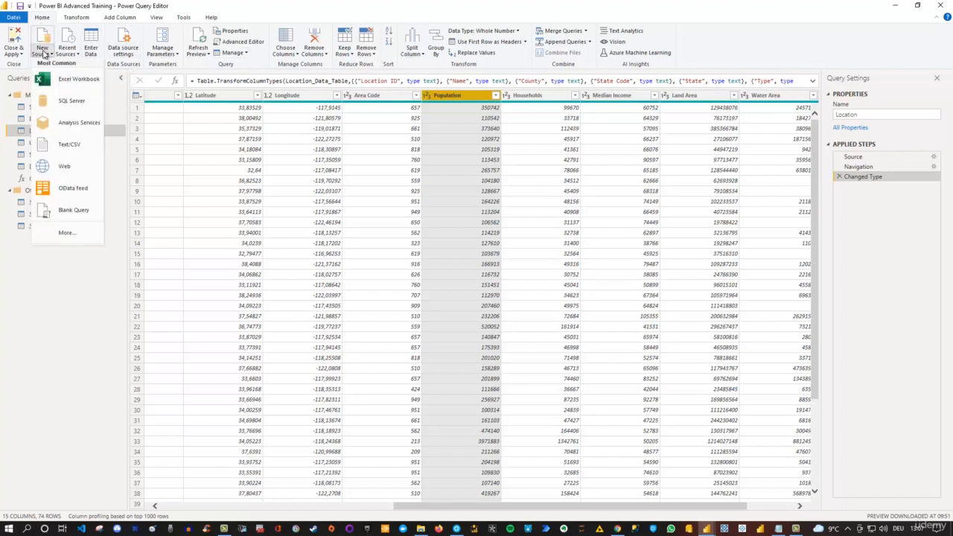
{"action": "left_click", "coordinate": [67, 167]}
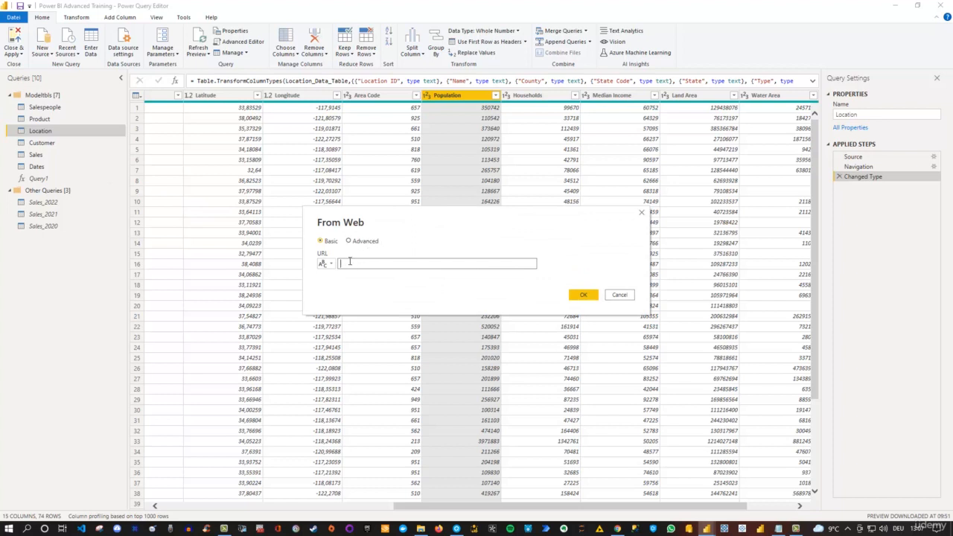
{"action": "key", "text": "ctrl+v"}
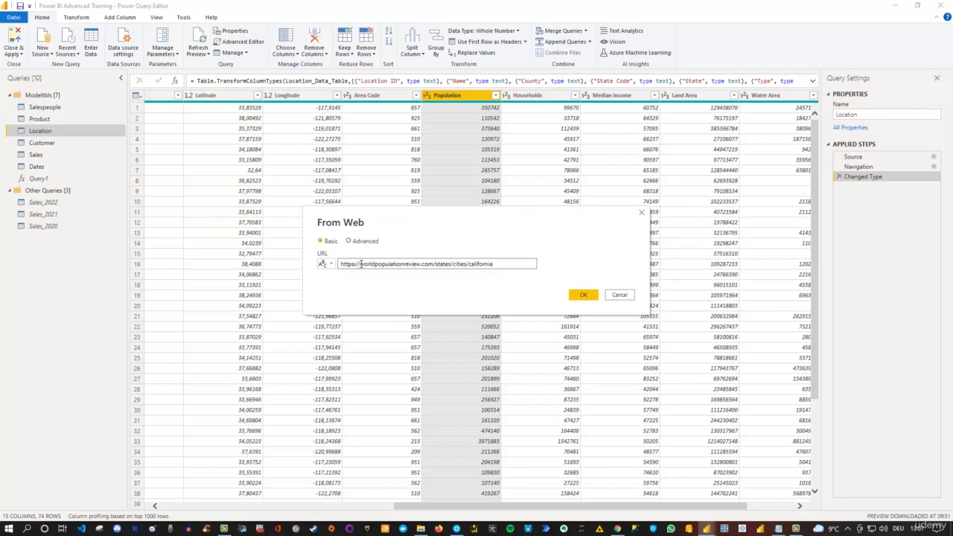
{"action": "left_click", "coordinate": [583, 296]}
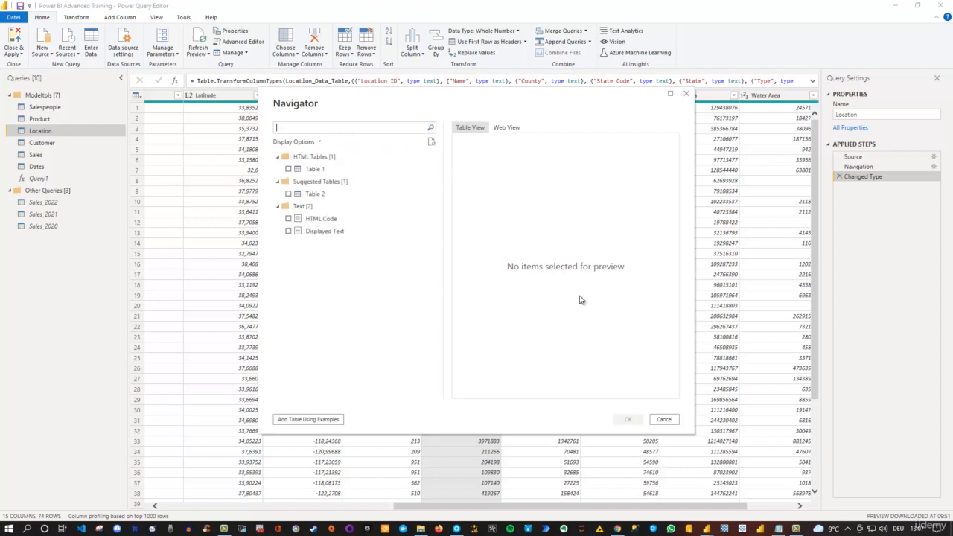
Preview Table 1 and Table 2 in an enlarged Navigator and compare them with the source web page.
{"action": "left_click", "coordinate": [317, 173]}
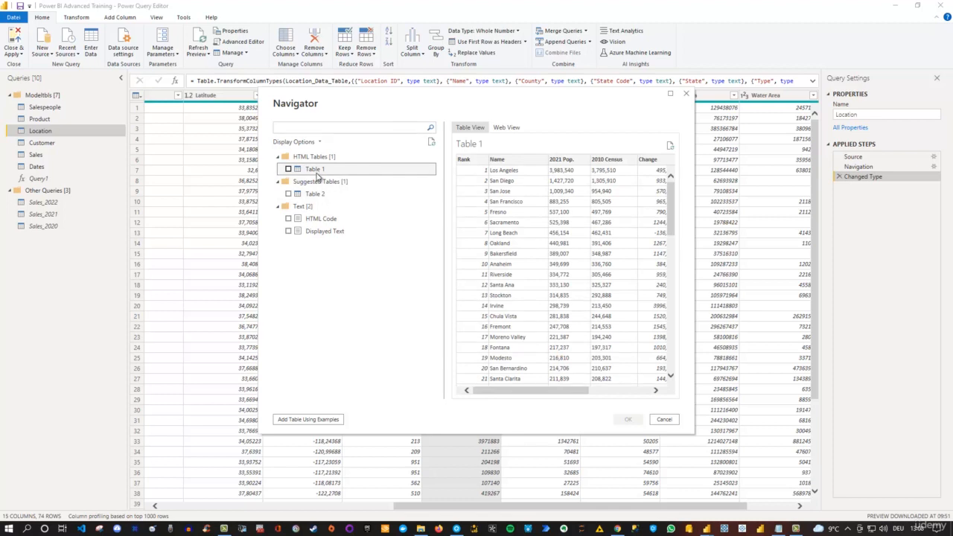
{"action": "left_click_drag", "start_coordinate": [487, 103], "coordinate": [374, 56]}
{"action": "left_click_drag", "start_coordinate": [581, 387], "coordinate": [836, 427]}
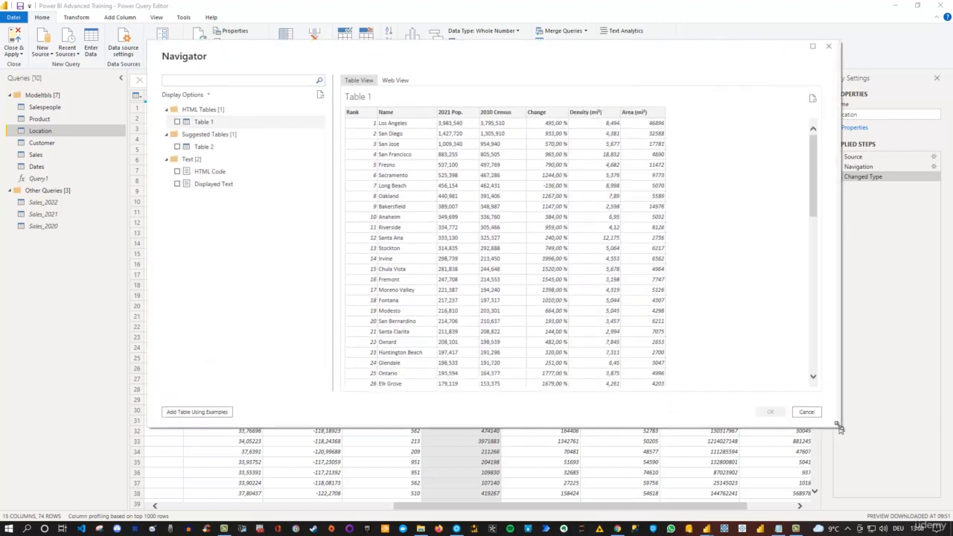
{"action": "left_click", "coordinate": [206, 147]}
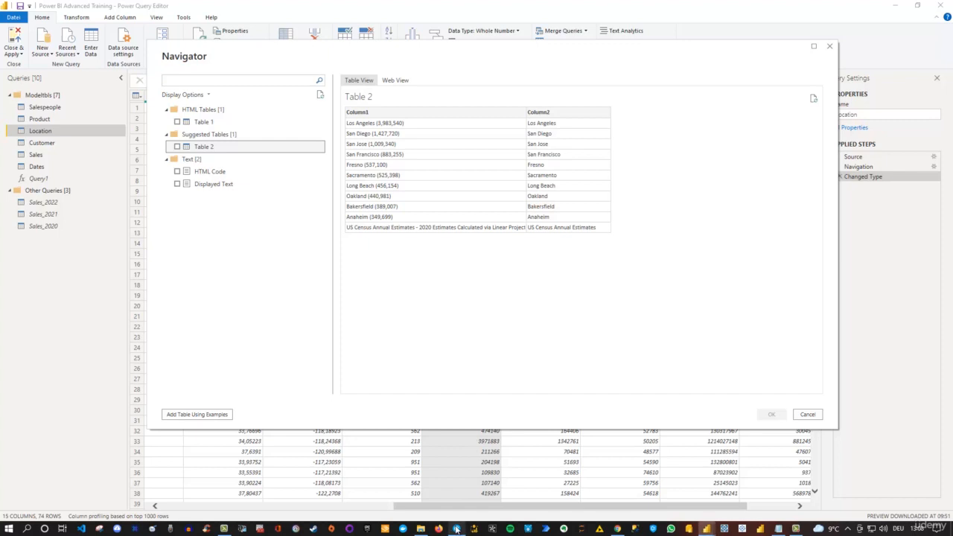
{"action": "left_click", "coordinate": [453, 483]}
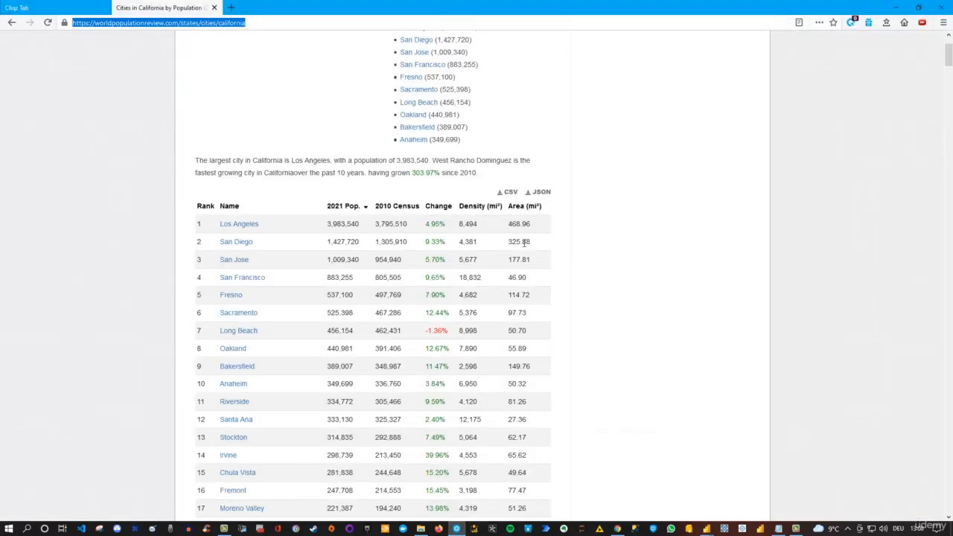
{"action": "scroll", "coordinate": [389, 121], "scroll_direction": "up", "scroll_amount": 2}
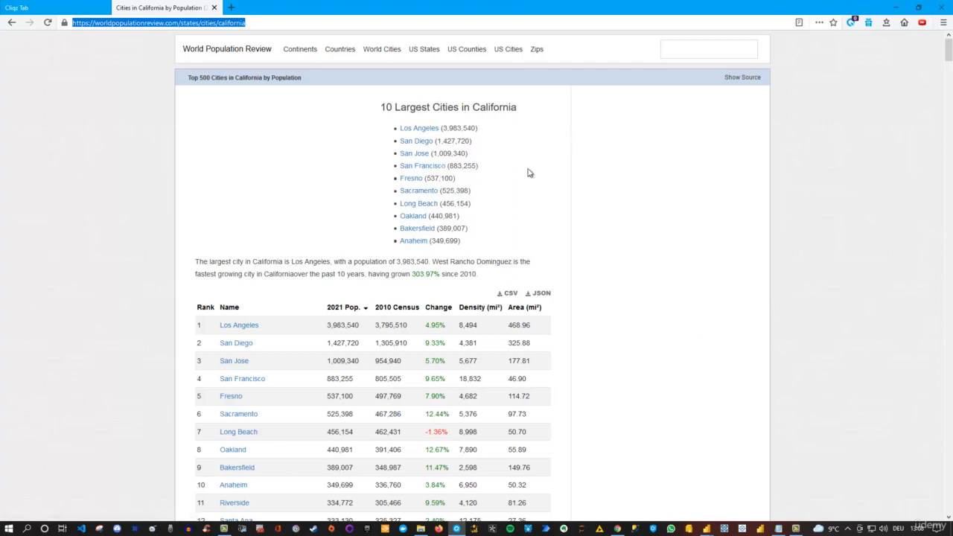
{"action": "scroll", "coordinate": [349, 344], "scroll_direction": "down", "scroll_amount": 3}
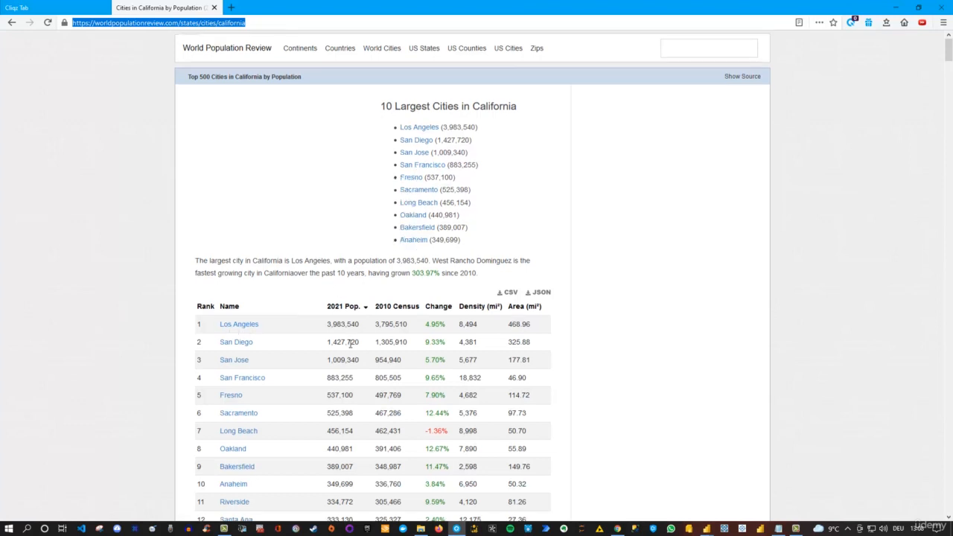
{"action": "left_click", "coordinate": [461, 529]}
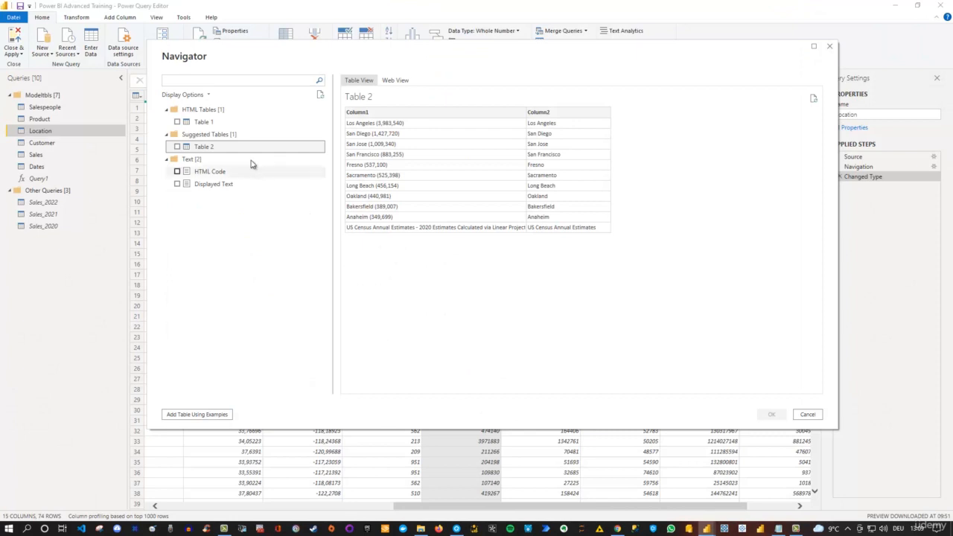
Select Table 1, the full list of California cities, and load it as a new query.
{"action": "left_click", "coordinate": [208, 123]}
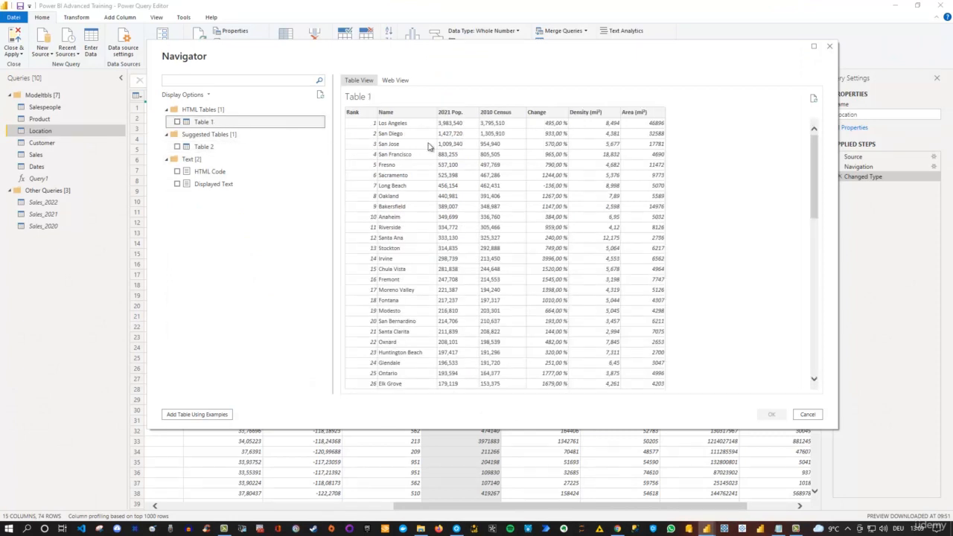
{"action": "left_click", "coordinate": [177, 123]}
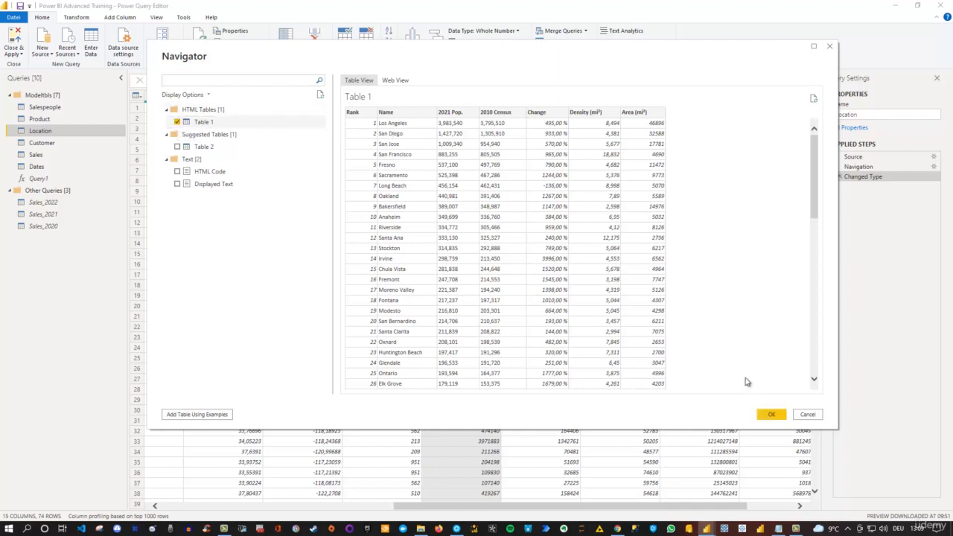
{"action": "left_click", "coordinate": [770, 419]}
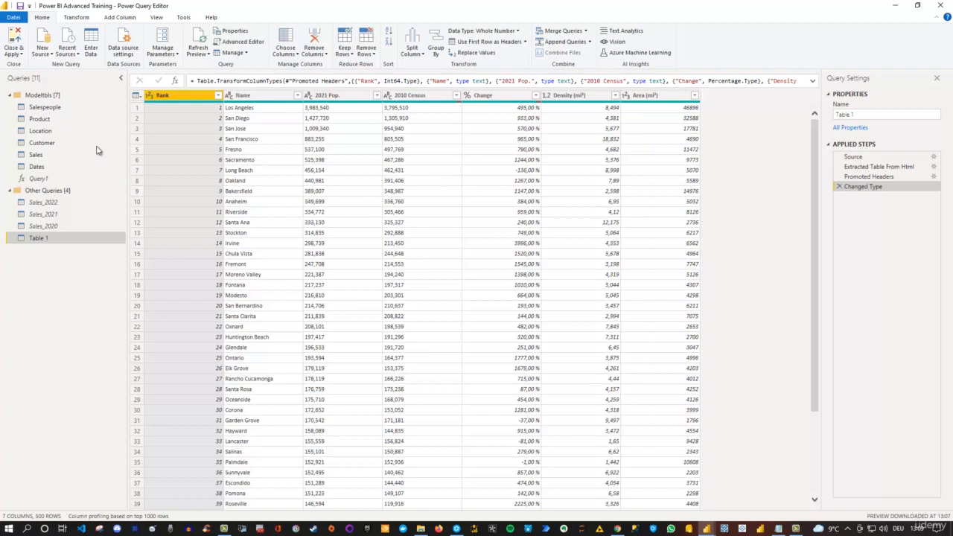
Check the Location query against Table 1, and rename the Table 1 query to Webquery.
{"action": "left_click", "coordinate": [53, 131]}
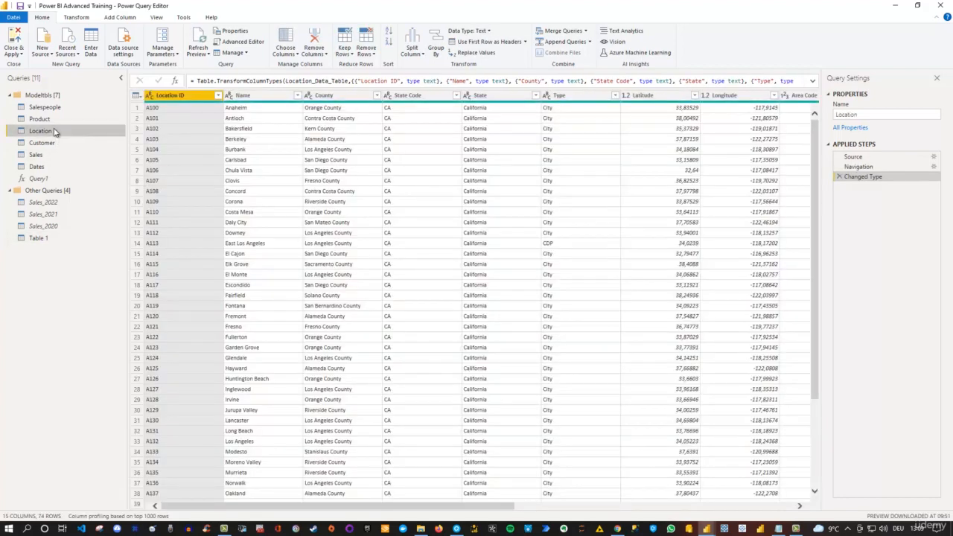
{"action": "left_click", "coordinate": [45, 239]}
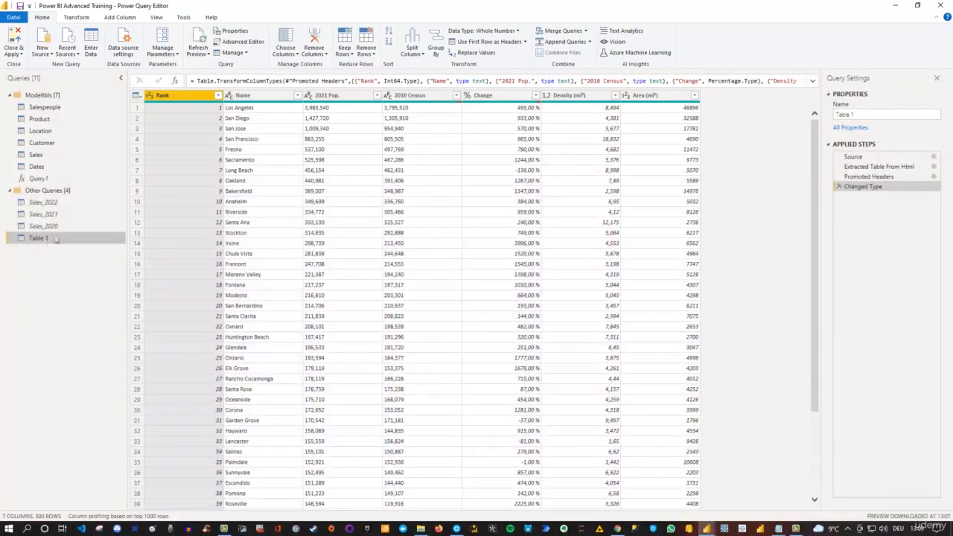
{"action": "left_click", "coordinate": [829, 116]}
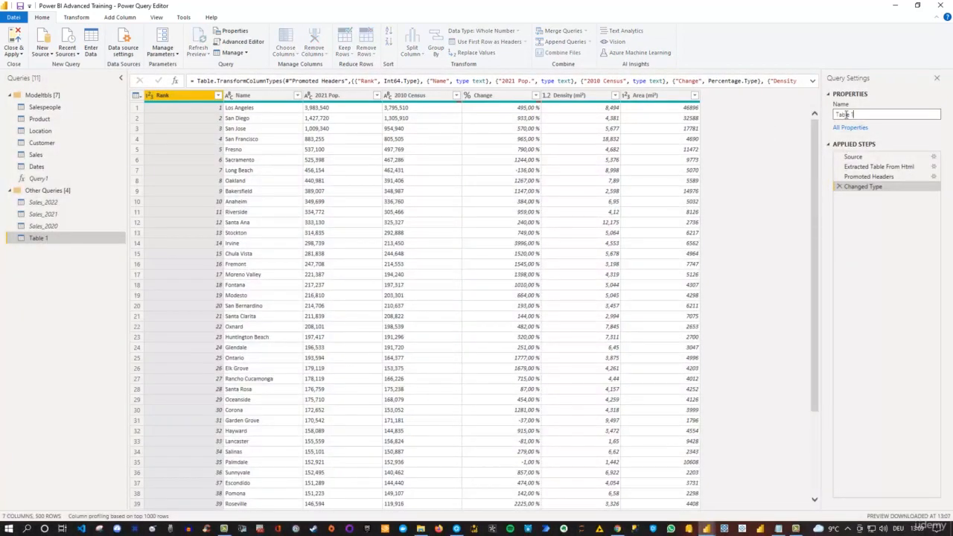
{"action": "double_click", "coordinate": [846, 115]}
{"action": "type", "text": "Webquery"}
{"action": "key", "text": "Return"}
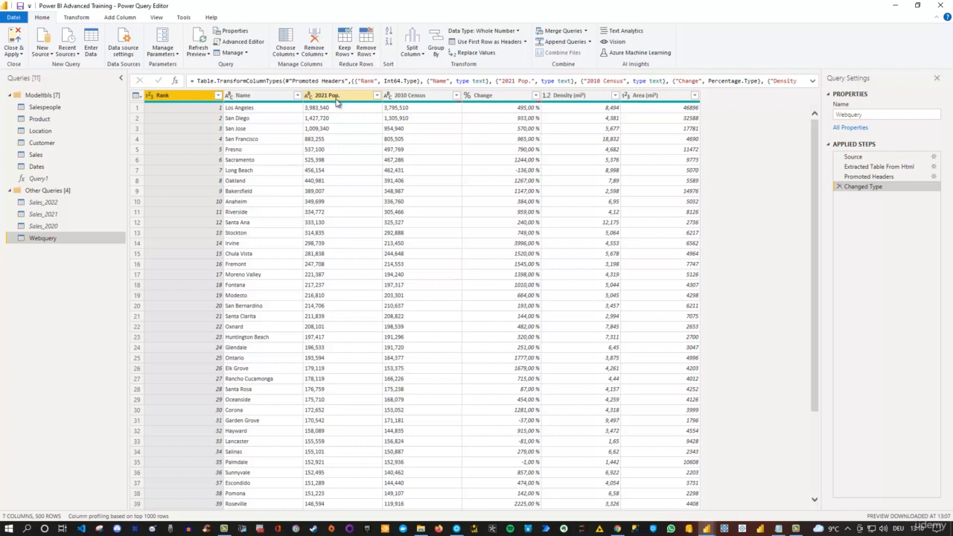
Start a merge on the Location query and choose Webquery as the second table.
{"action": "left_click", "coordinate": [58, 137]}
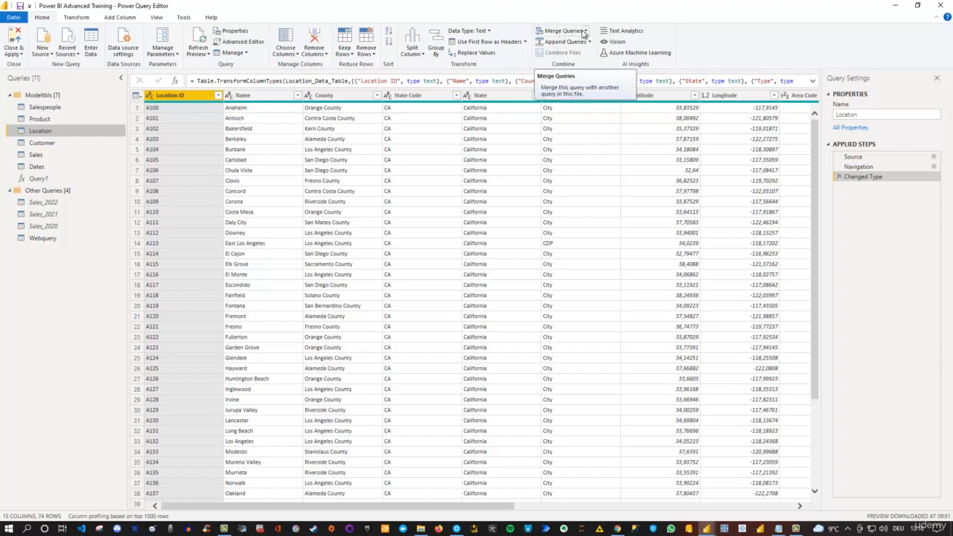
{"action": "left_click", "coordinate": [585, 31]}
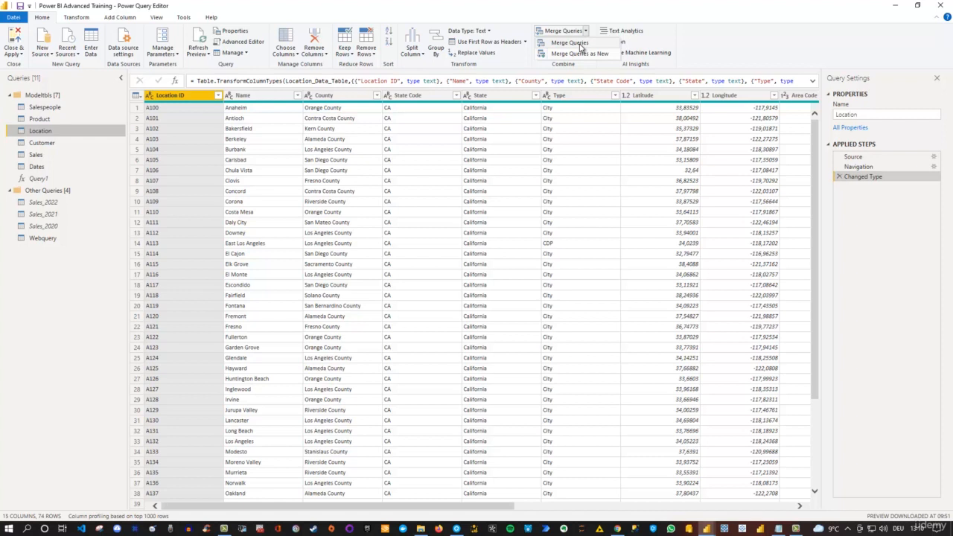
{"action": "left_click", "coordinate": [579, 45]}
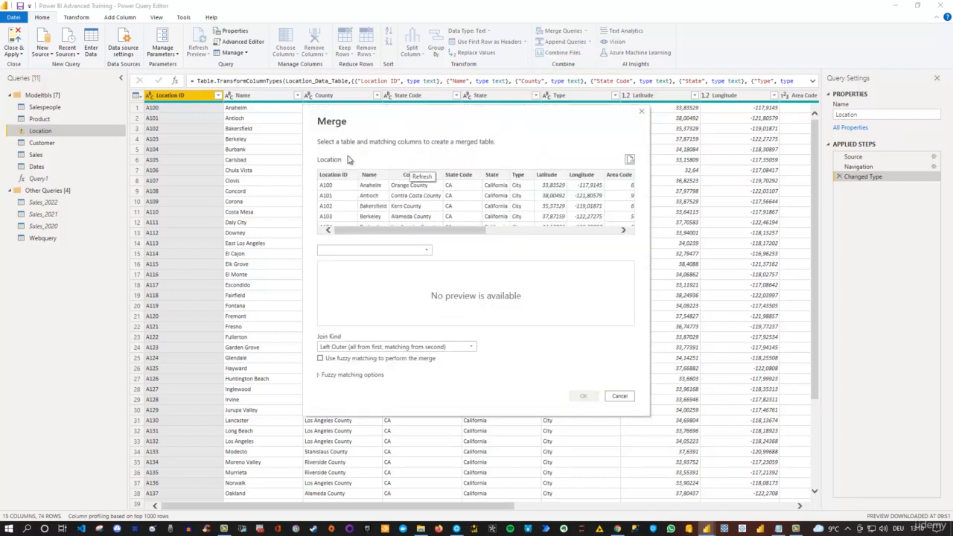
{"action": "left_click", "coordinate": [427, 256]}
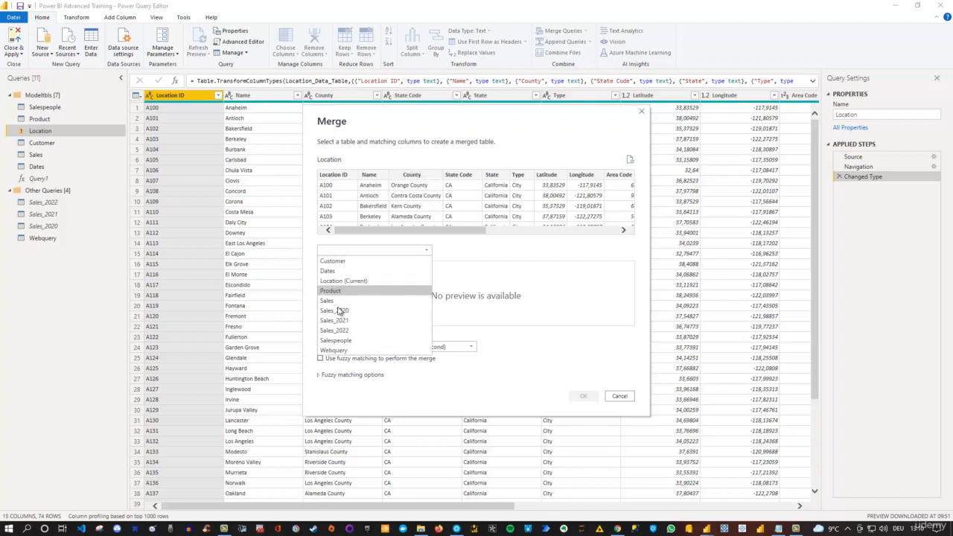
{"action": "left_click", "coordinate": [335, 350]}
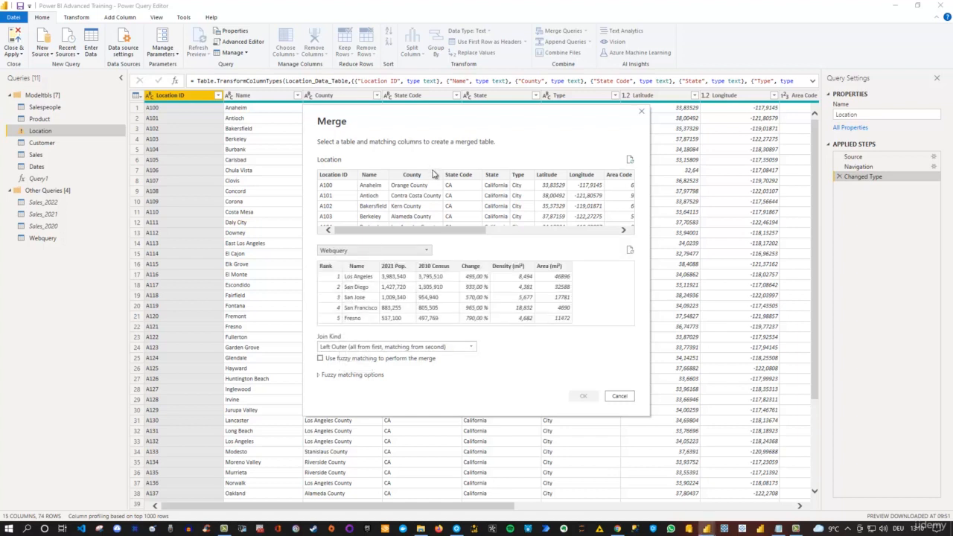
{"action": "left_click_drag", "start_coordinate": [436, 230], "coordinate": [396, 218]}
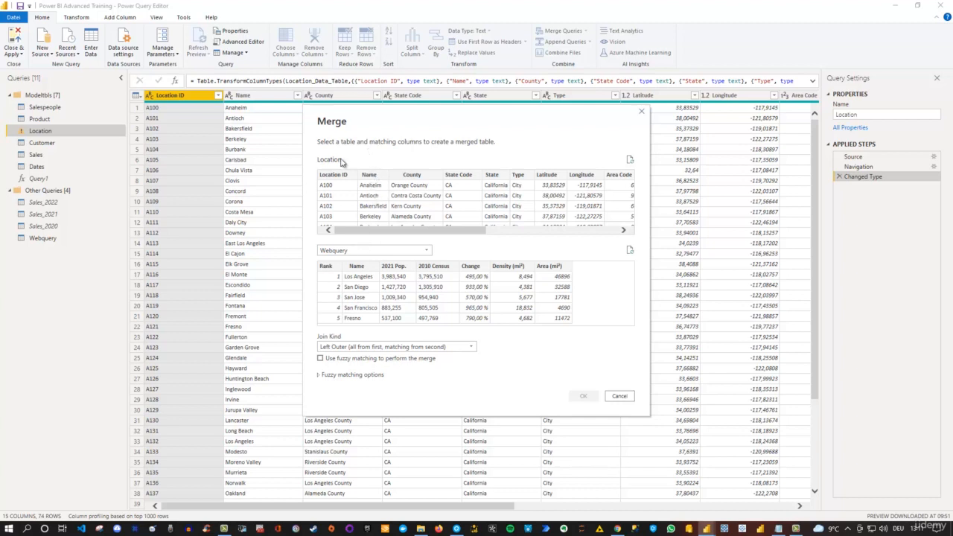
Match both tables on their Name columns, ignore privacy level checks for this file, and complete the Left Outer merge.
{"action": "left_click", "coordinate": [369, 176]}
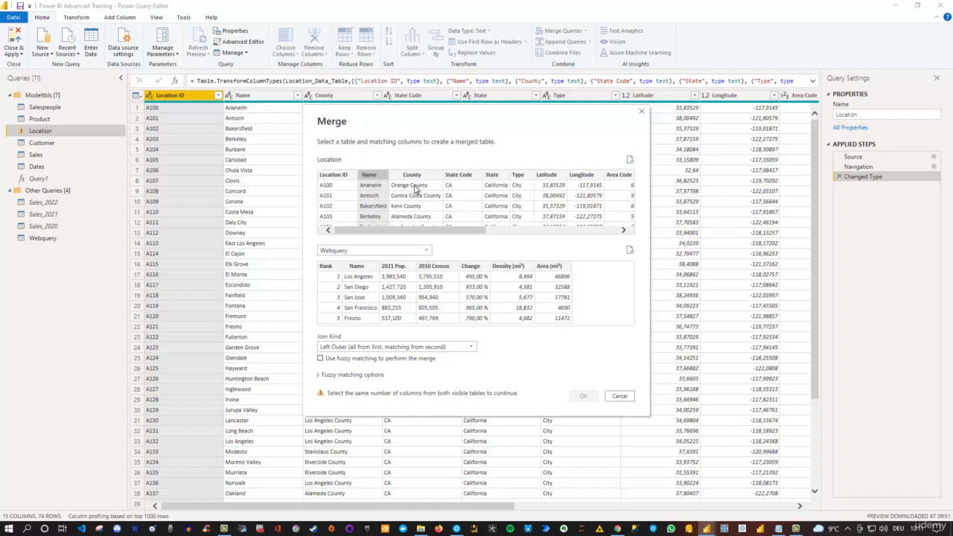
{"action": "left_click", "coordinate": [357, 266]}
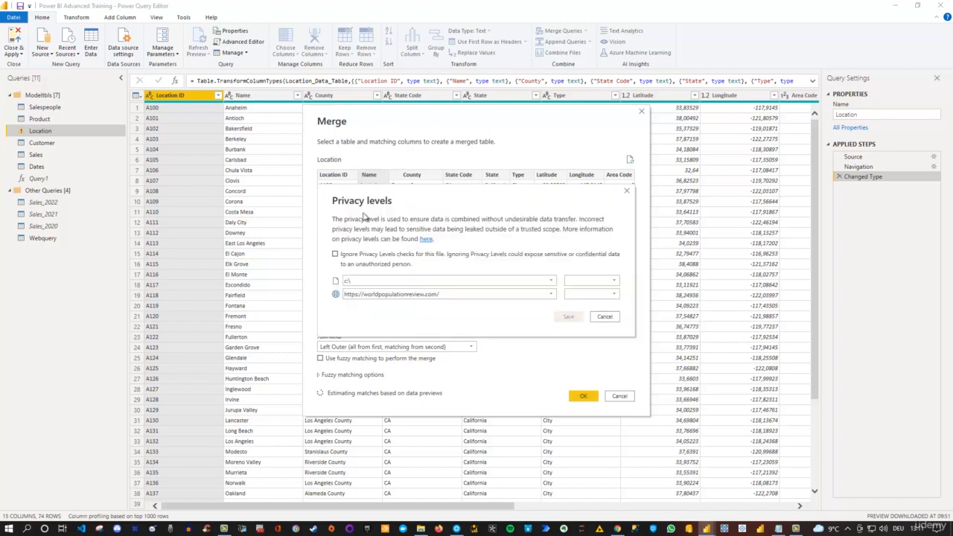
{"action": "left_click", "coordinate": [335, 254]}
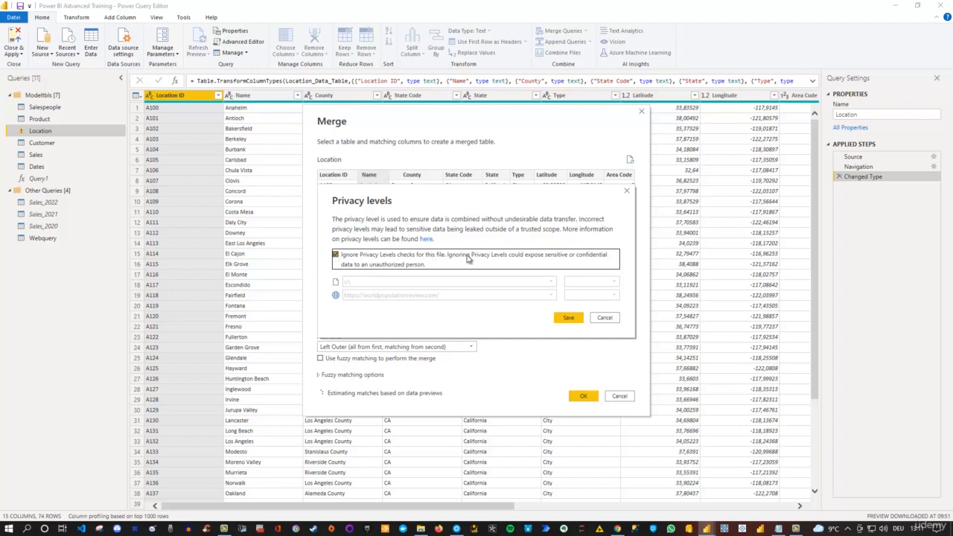
{"action": "left_click", "coordinate": [568, 317]}
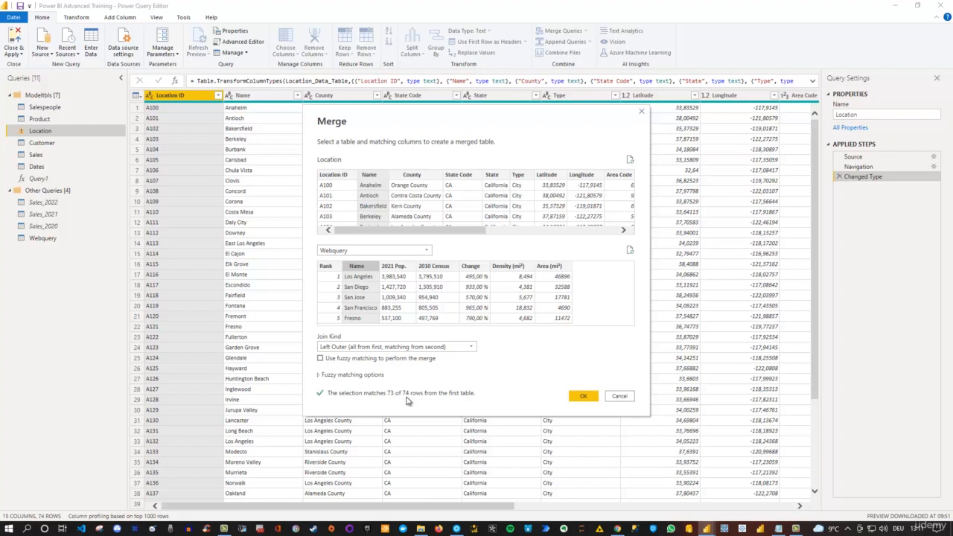
{"action": "left_click", "coordinate": [584, 396]}
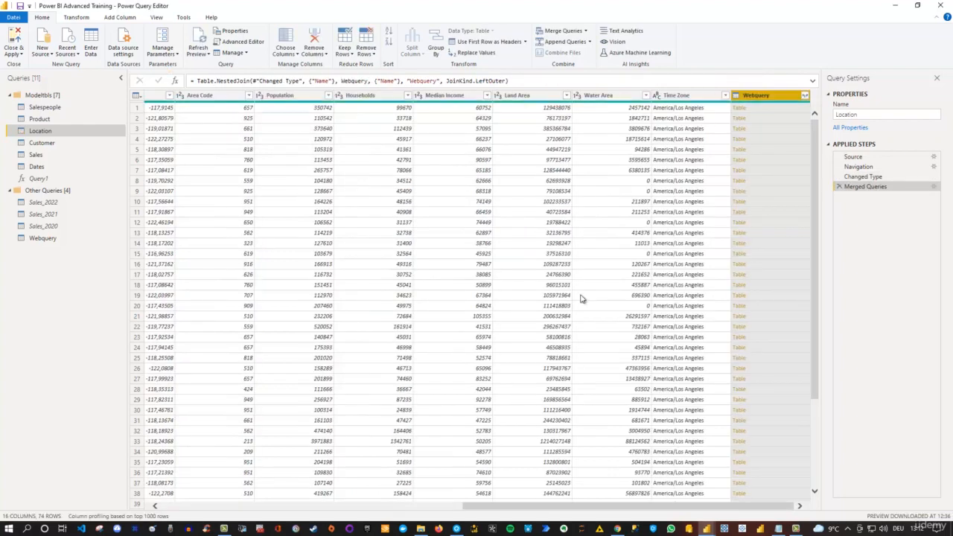
Preview the nested Webquery table in the first row and compare it with that row's location details.
{"action": "left_click", "coordinate": [779, 110]}
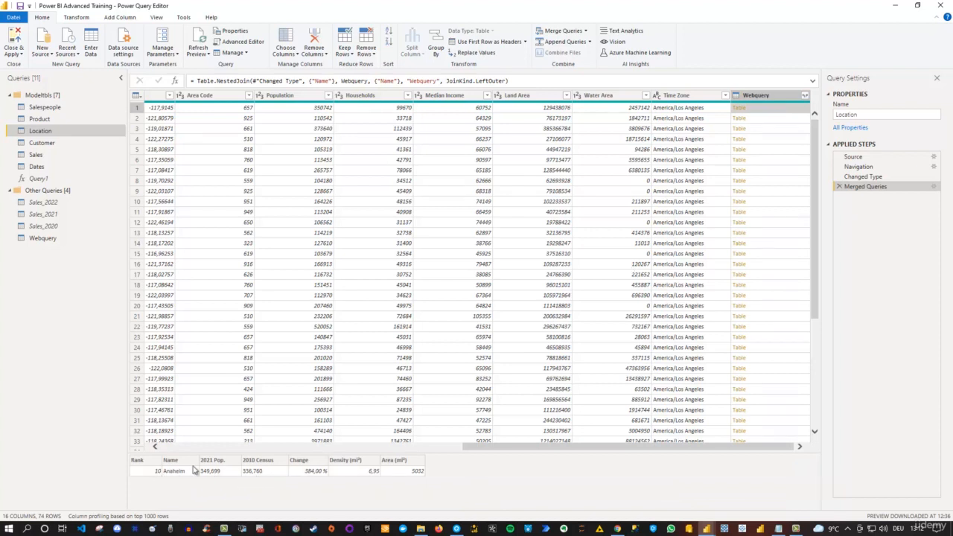
{"action": "left_click_drag", "start_coordinate": [553, 447], "coordinate": [244, 421]}
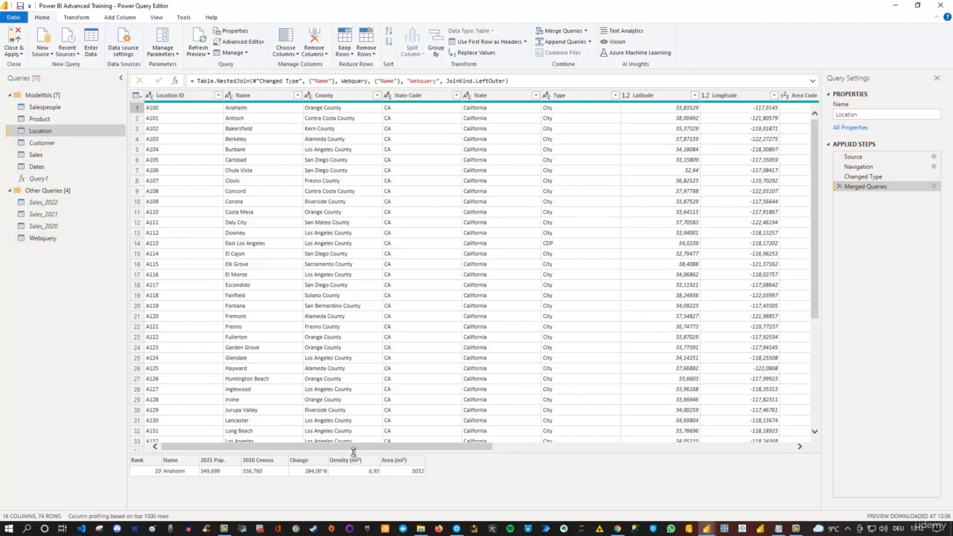
{"action": "left_click_drag", "start_coordinate": [352, 446], "coordinate": [713, 441]}
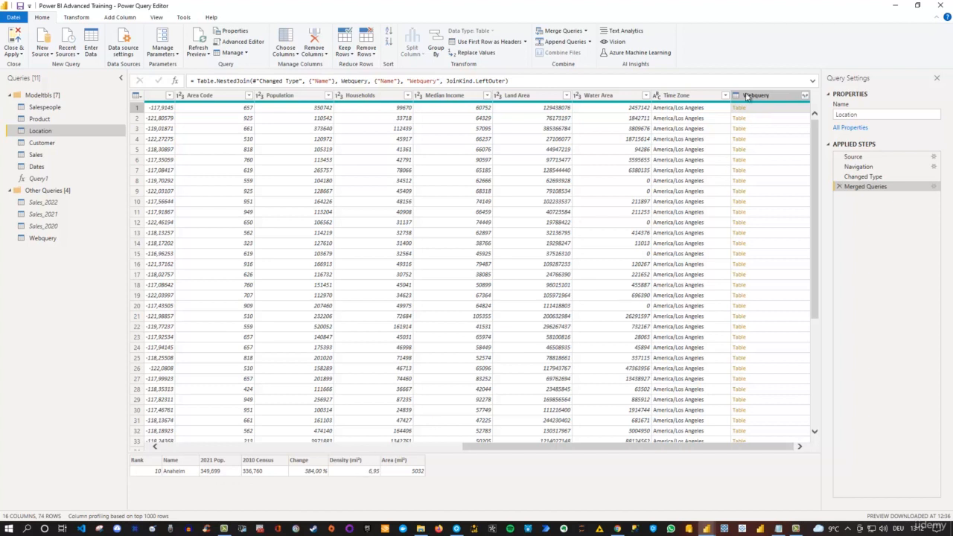
Expand only the 2021 Pop. field from the merged Webquery column, without using the original column name as prefix.
{"action": "left_click", "coordinate": [805, 96]}
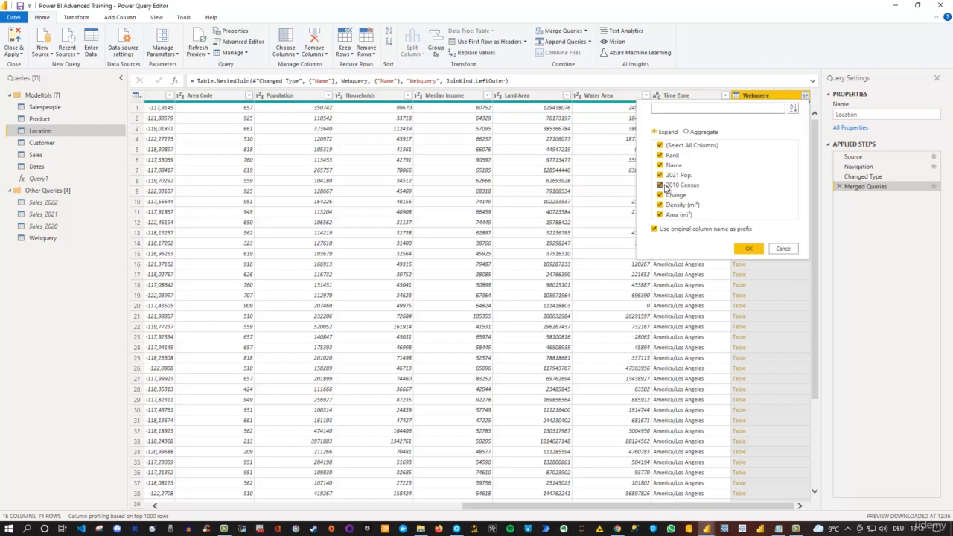
{"action": "left_click", "coordinate": [659, 146]}
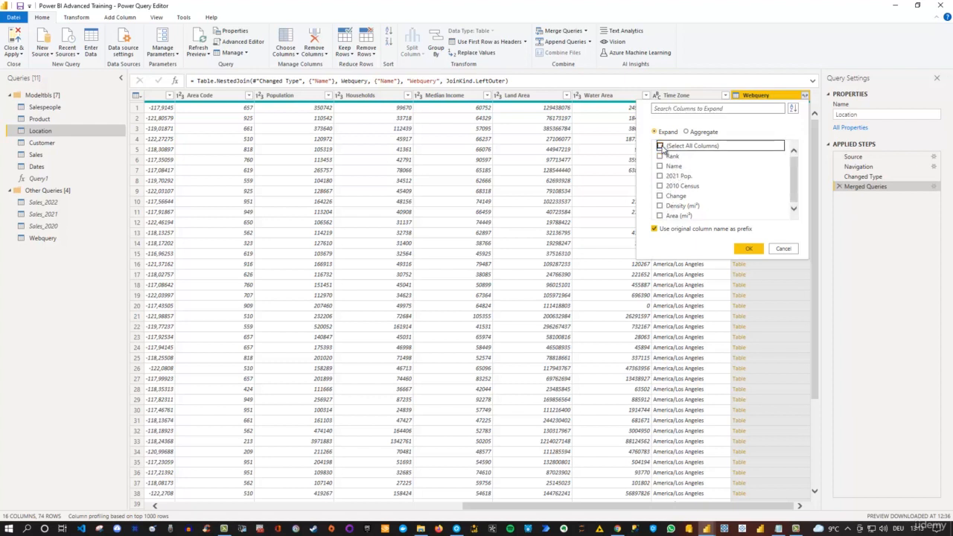
{"action": "left_click", "coordinate": [659, 178]}
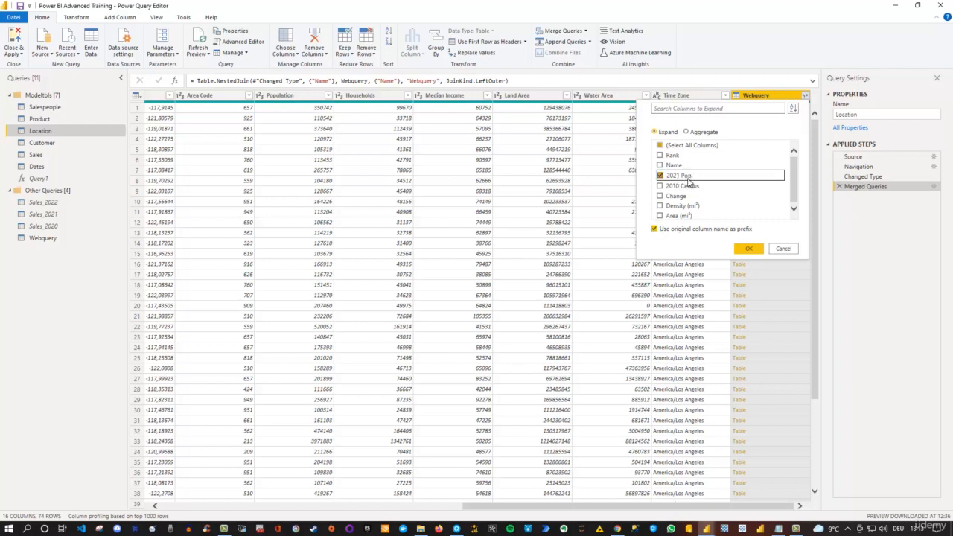
{"action": "left_click", "coordinate": [655, 229]}
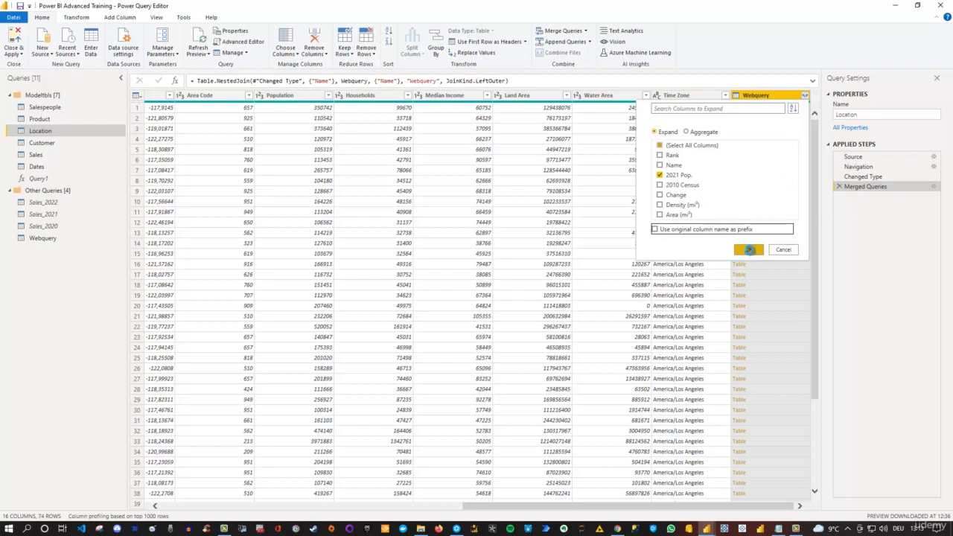
{"action": "left_click", "coordinate": [749, 250]}
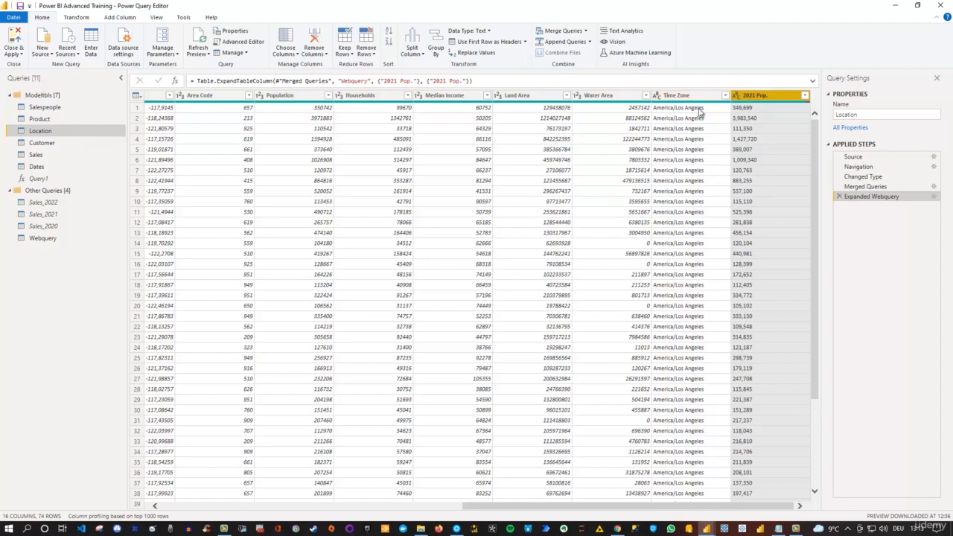
Check the Webquery source table and compare the Location query's Population column with its 2021 Pop. column.
{"action": "left_click", "coordinate": [43, 240]}
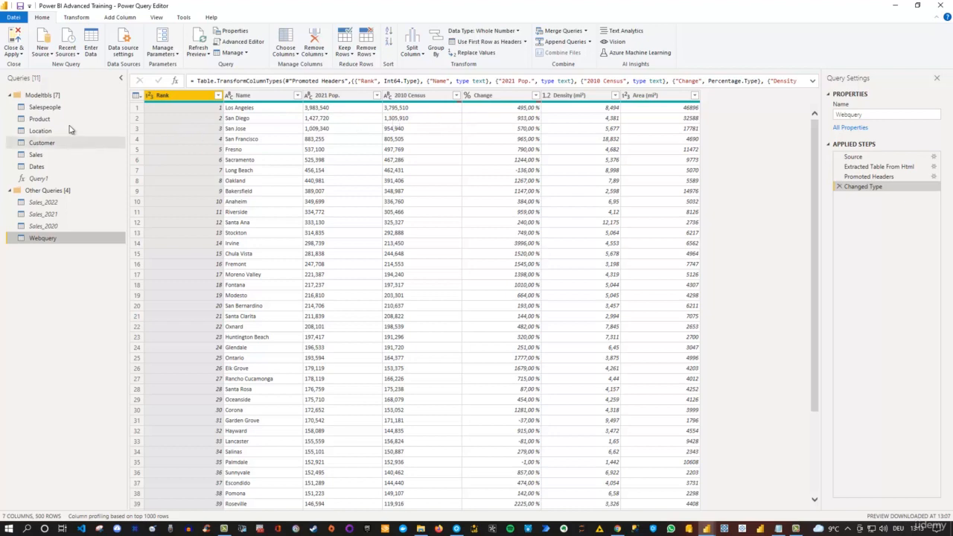
{"action": "left_click", "coordinate": [45, 132]}
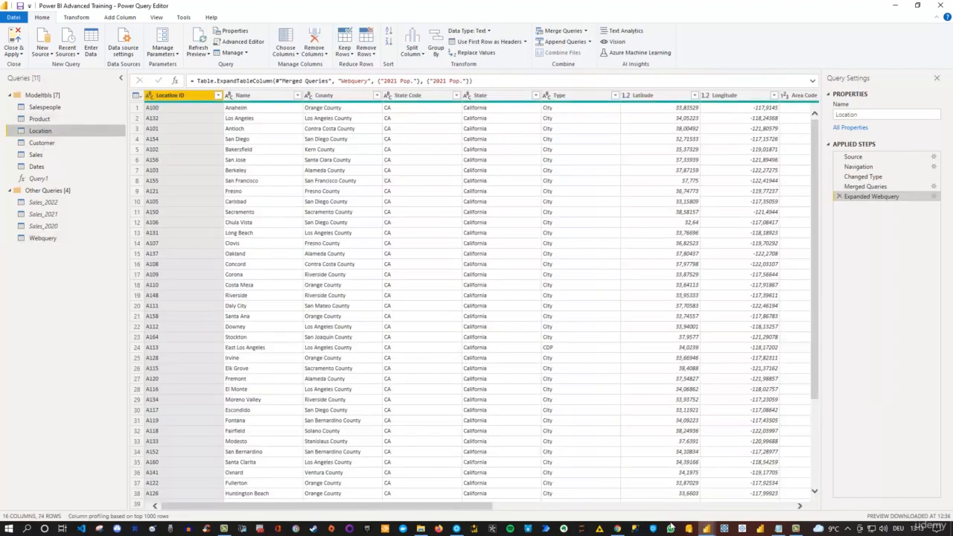
{"action": "left_click_drag", "start_coordinate": [436, 511], "coordinate": [738, 511]}
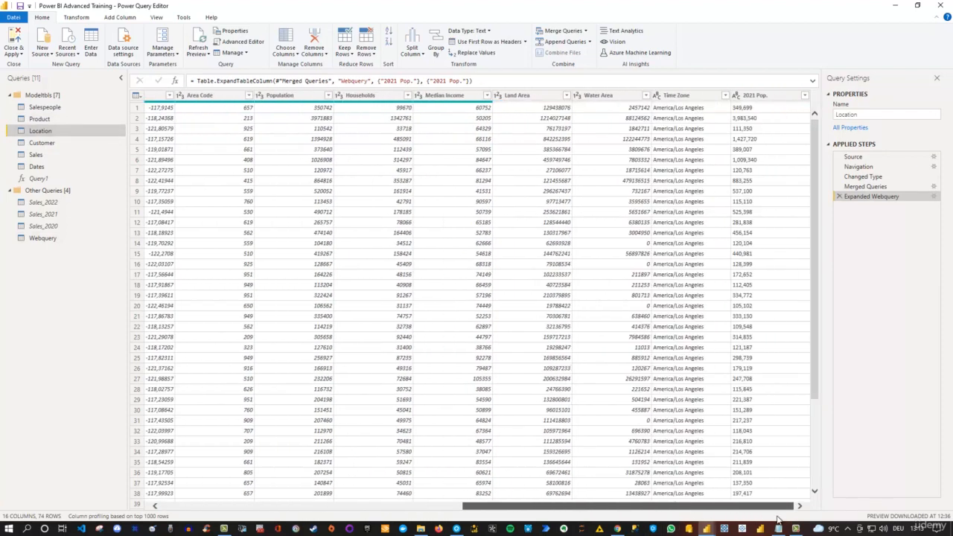
{"action": "left_click", "coordinate": [754, 97]}
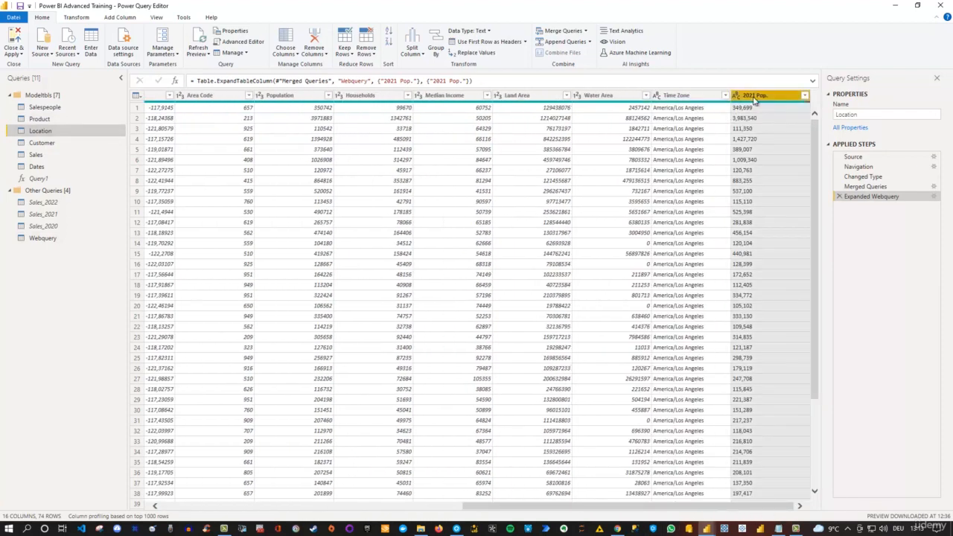
{"action": "left_click", "coordinate": [319, 99]}
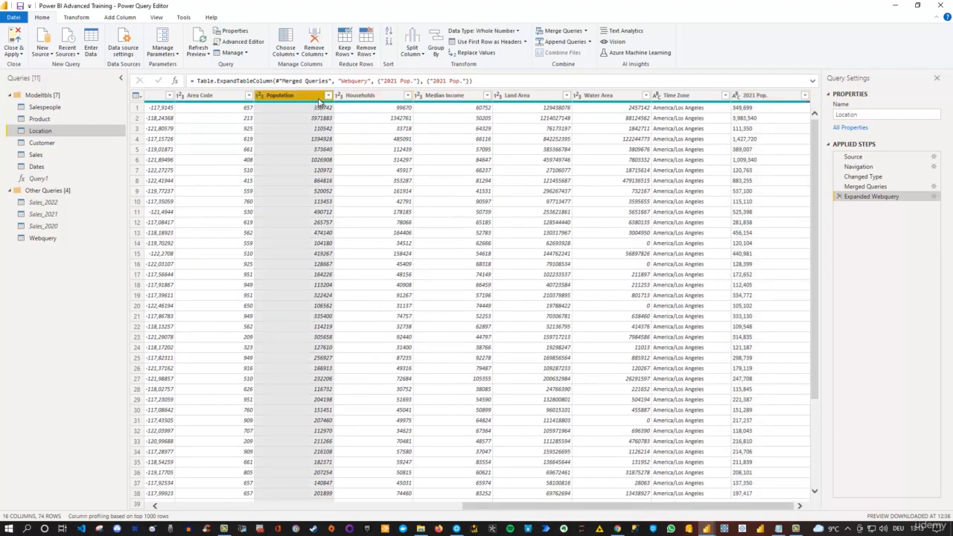
{"action": "left_click", "coordinate": [792, 99]}
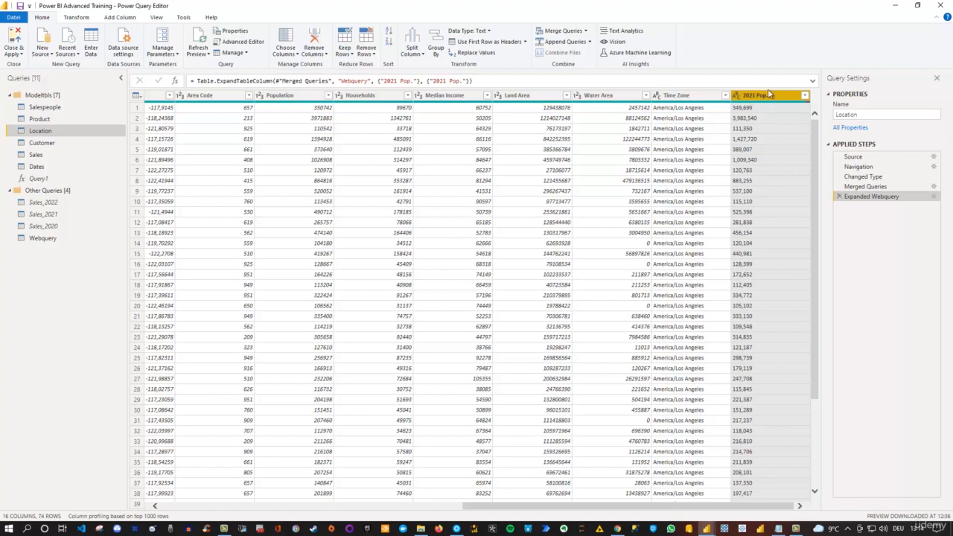
{"action": "left_click", "coordinate": [295, 97]}
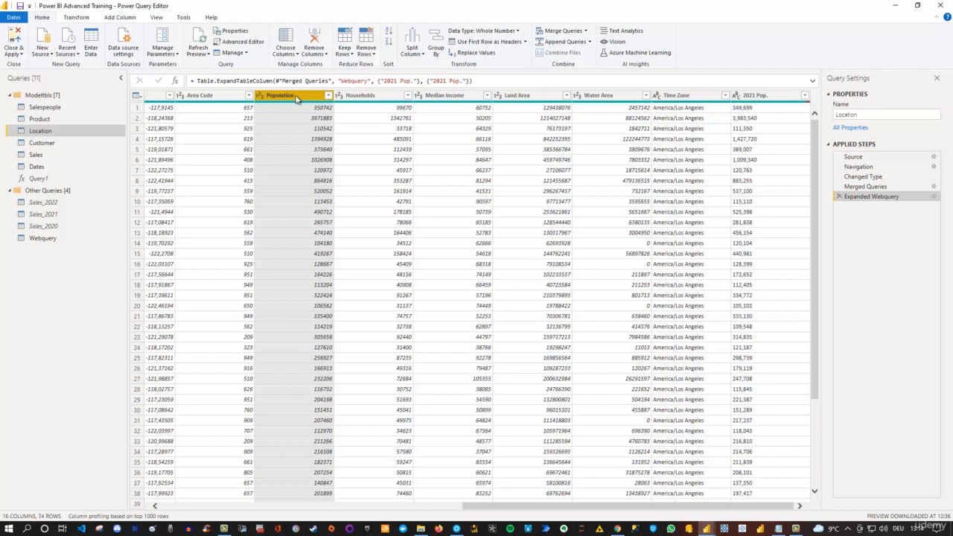
Try to convert the 2021 Pop. column to Whole Number, and remove that type change from the applied steps.
{"action": "left_click", "coordinate": [776, 98]}
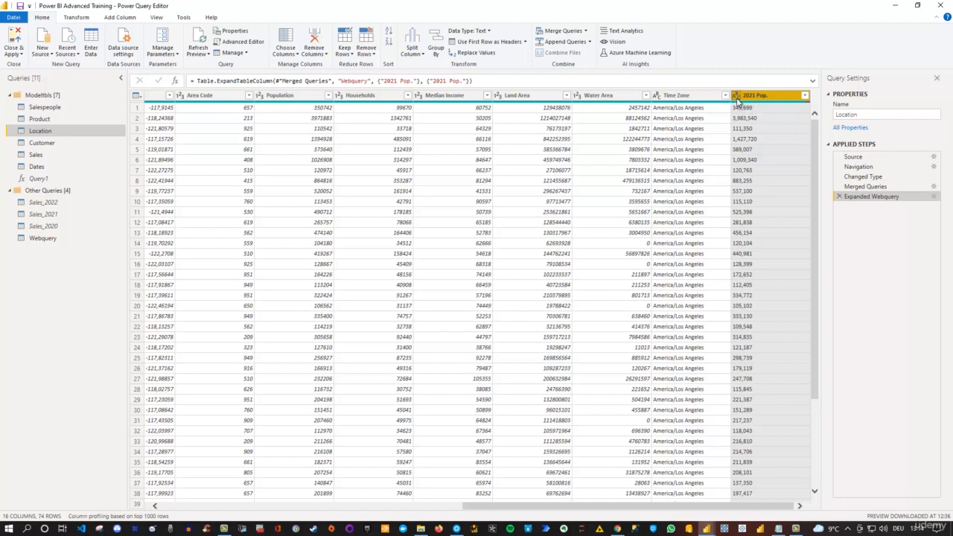
{"action": "left_click", "coordinate": [737, 99]}
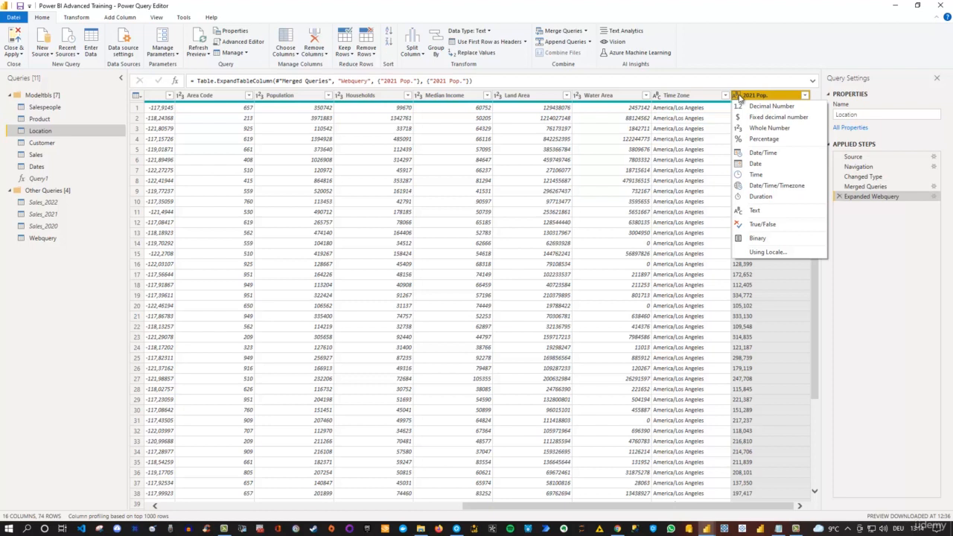
{"action": "left_click", "coordinate": [768, 128]}
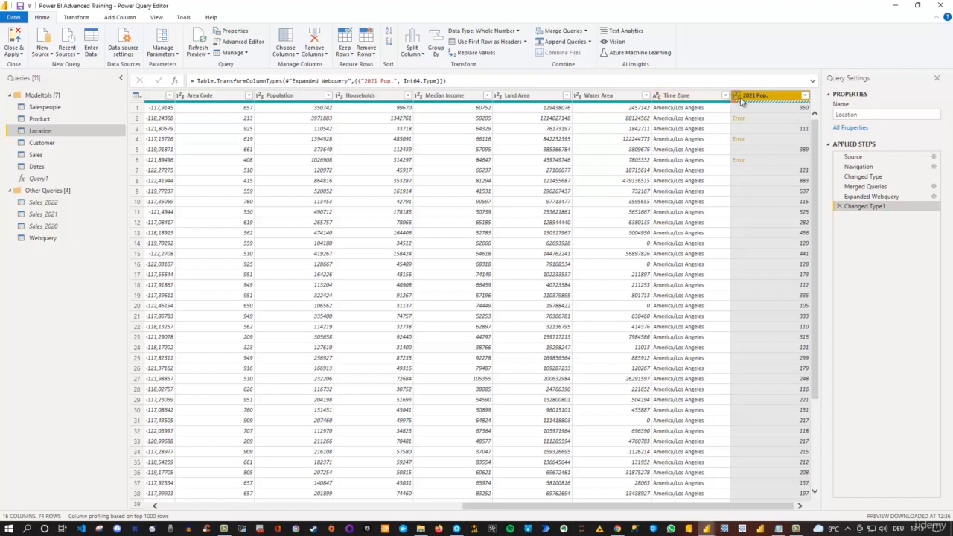
{"action": "left_click", "coordinate": [839, 207]}
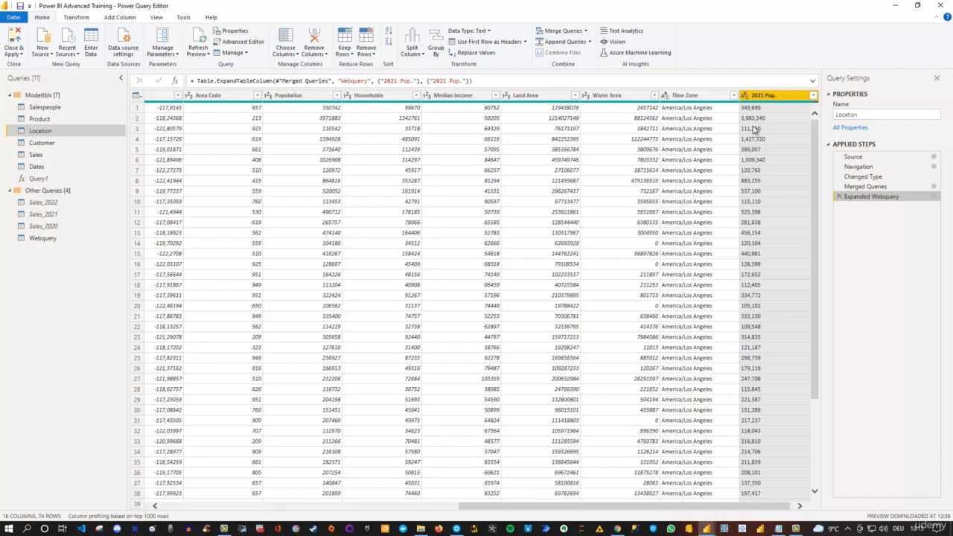
Change the 2021 Pop. column's type using locale, with data type Whole Number and locale English (United States).
{"action": "left_click", "coordinate": [745, 97]}
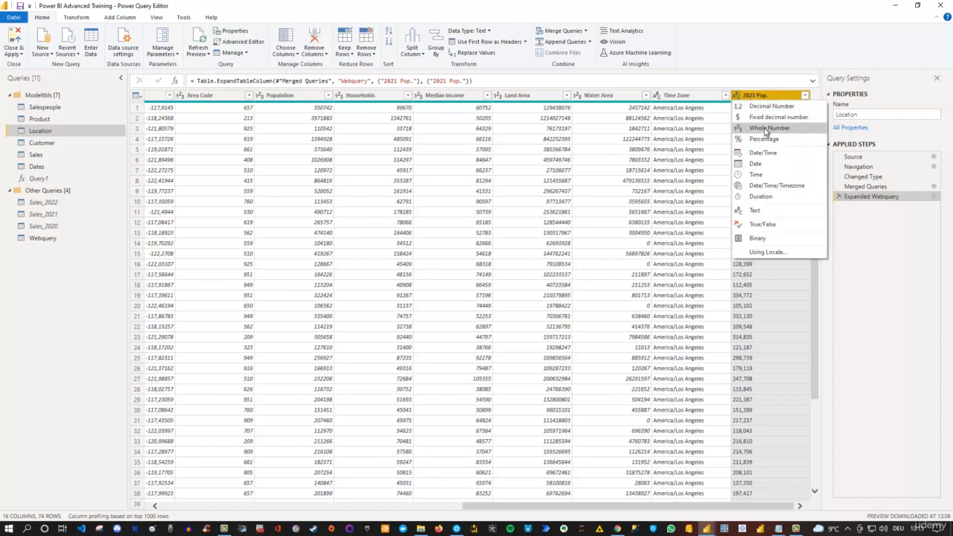
{"action": "left_click", "coordinate": [758, 254]}
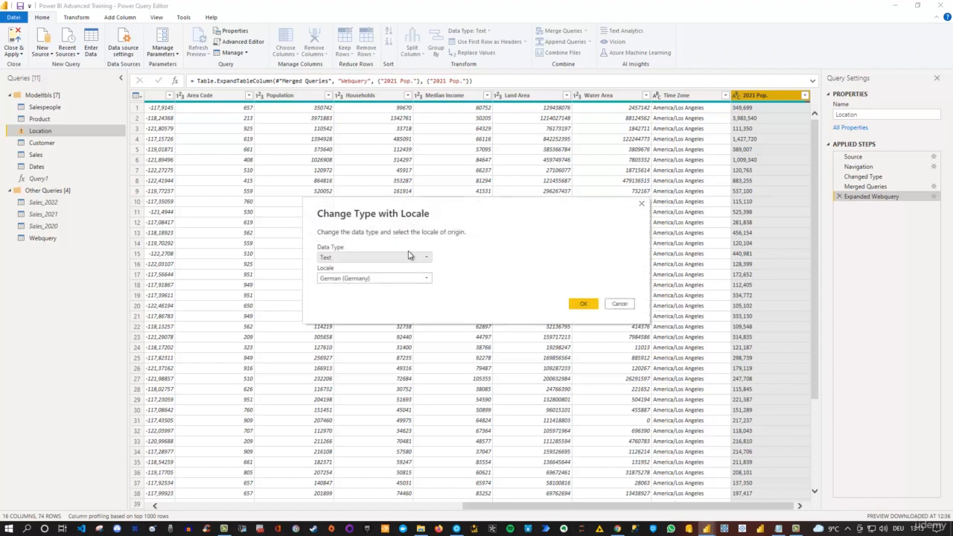
{"action": "left_click", "coordinate": [382, 260]}
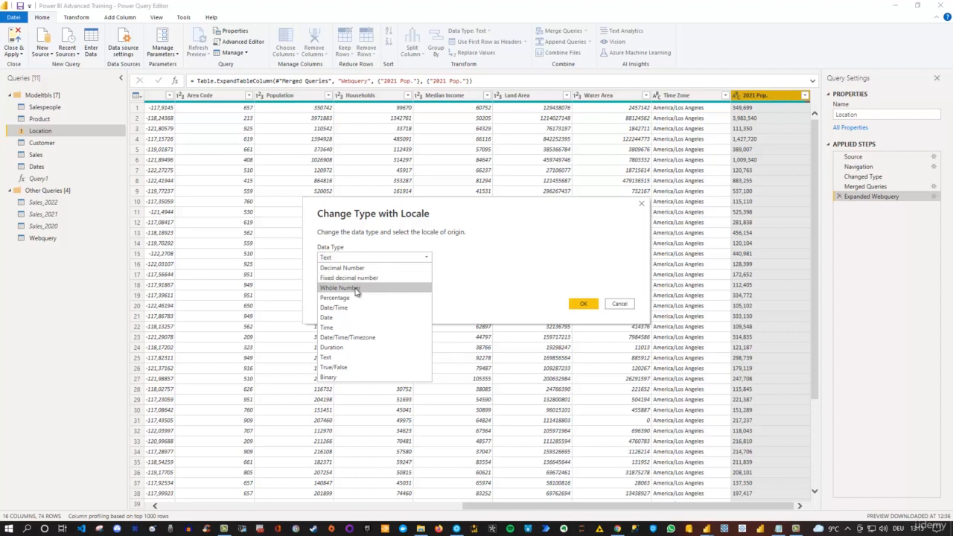
{"action": "left_click", "coordinate": [356, 289]}
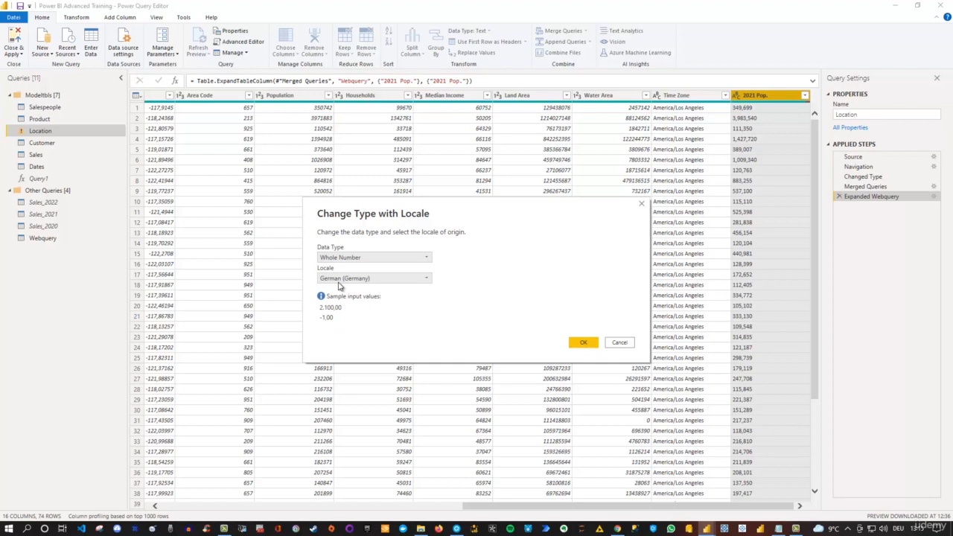
{"action": "left_click", "coordinate": [339, 281]}
{"action": "scroll", "coordinate": [381, 344], "scroll_direction": "down", "scroll_amount": 3}
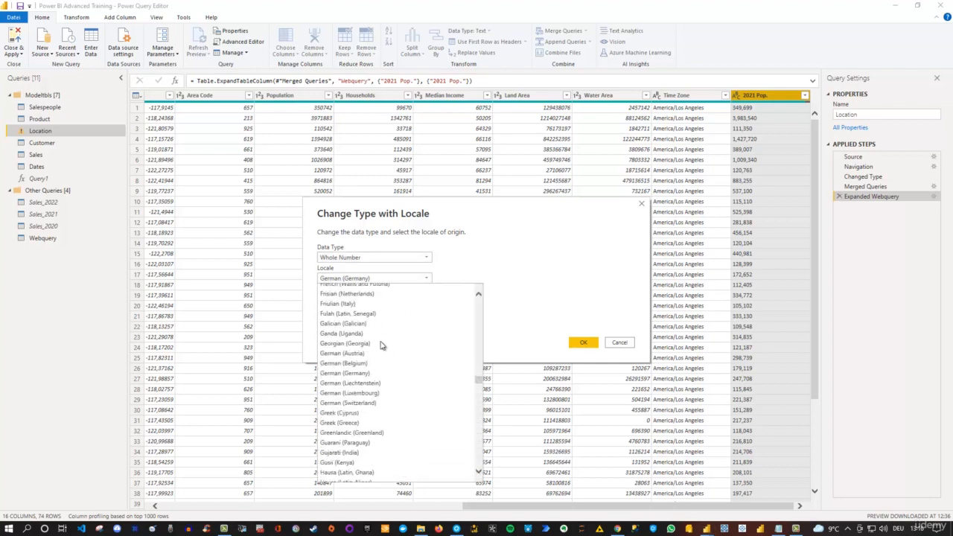
{"action": "scroll", "coordinate": [380, 342], "scroll_direction": "down", "scroll_amount": 1}
{"action": "left_click_drag", "start_coordinate": [478, 379], "coordinate": [477, 363]}
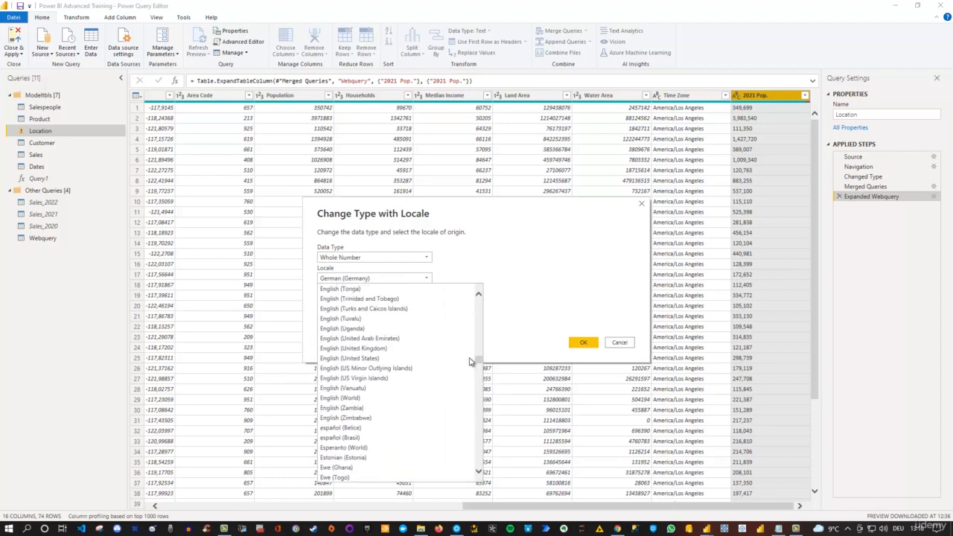
{"action": "left_click", "coordinate": [362, 360]}
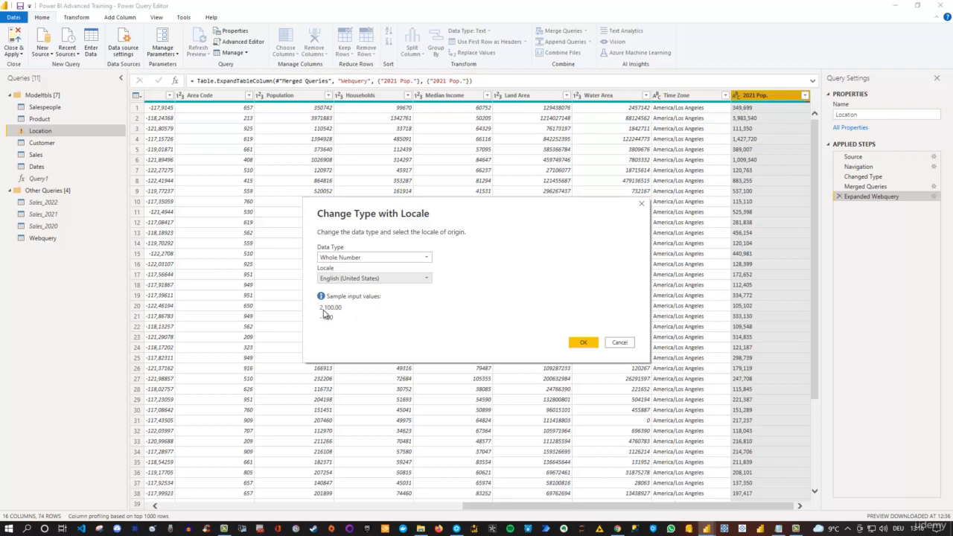
{"action": "left_click", "coordinate": [583, 343]}
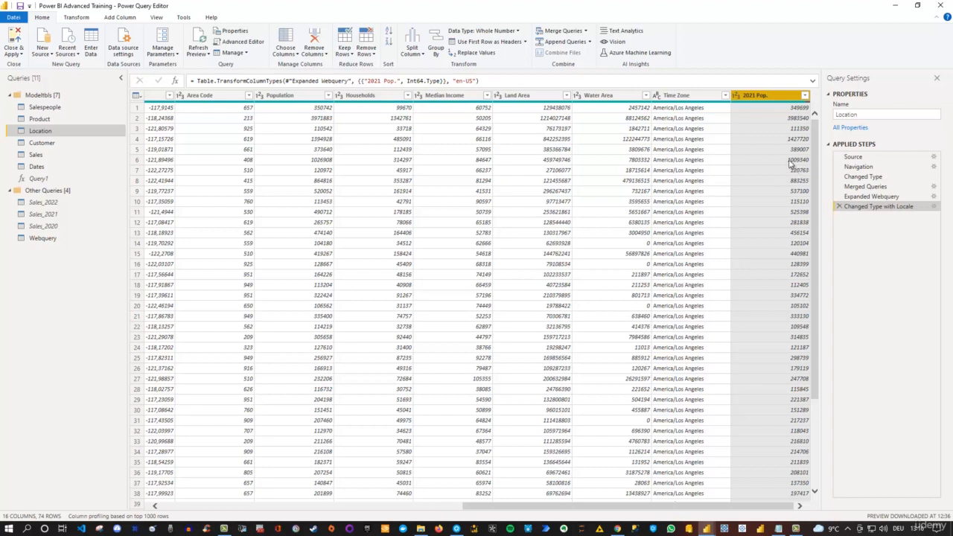
{"action": "left_click", "coordinate": [735, 96]}
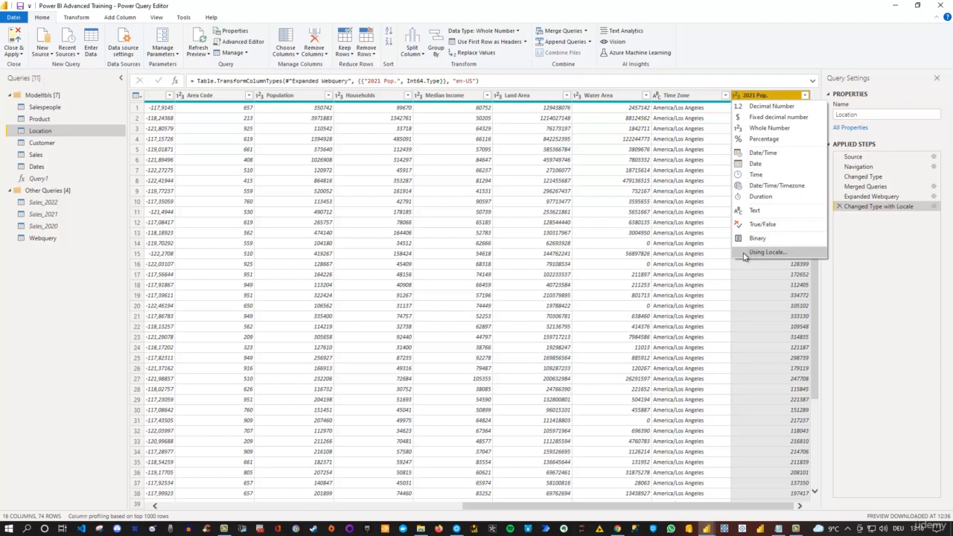
{"action": "left_click", "coordinate": [896, 262]}
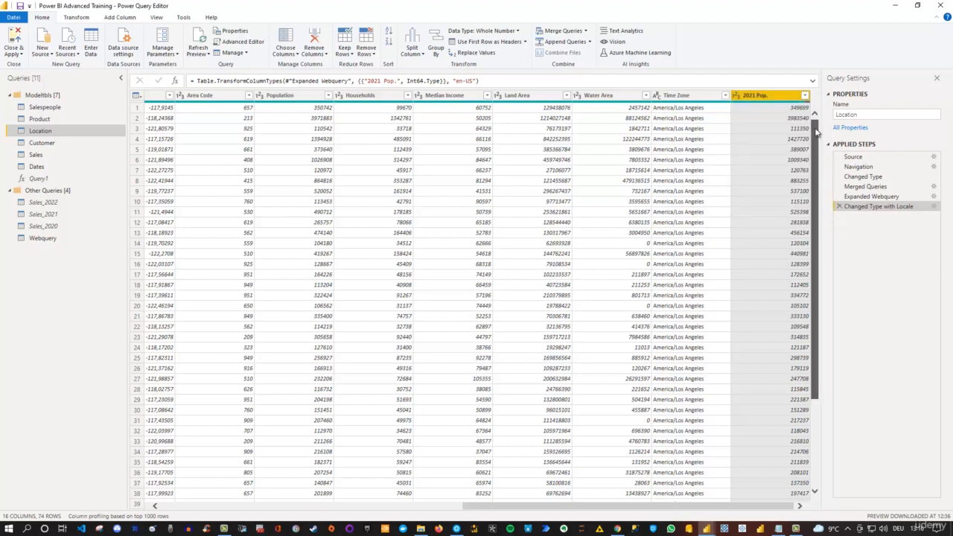
Examine the last row of the Location query, checking its city name and its Population and 2021 Pop. values.
{"action": "left_click_drag", "start_coordinate": [819, 136], "coordinate": [817, 359]}
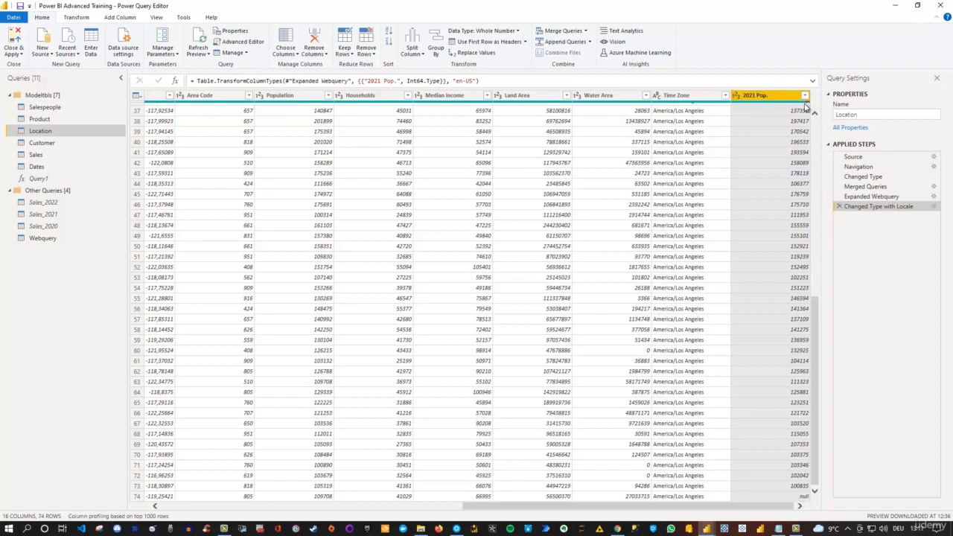
{"action": "mouse_move", "coordinate": [809, 107]}
{"action": "left_click_drag", "start_coordinate": [776, 508], "coordinate": [419, 489]}
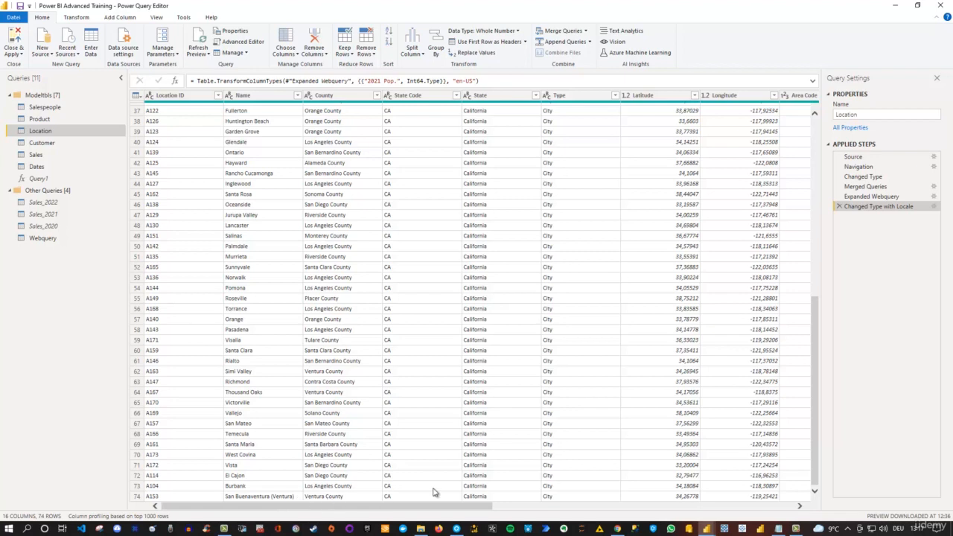
{"action": "left_click_drag", "start_coordinate": [418, 508], "coordinate": [773, 497]}
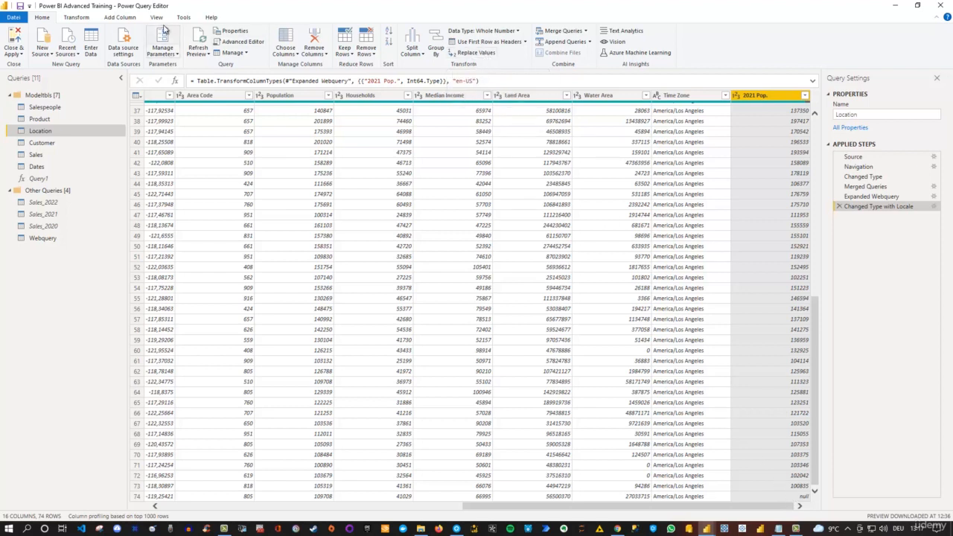
{"action": "left_click", "coordinate": [121, 17]}
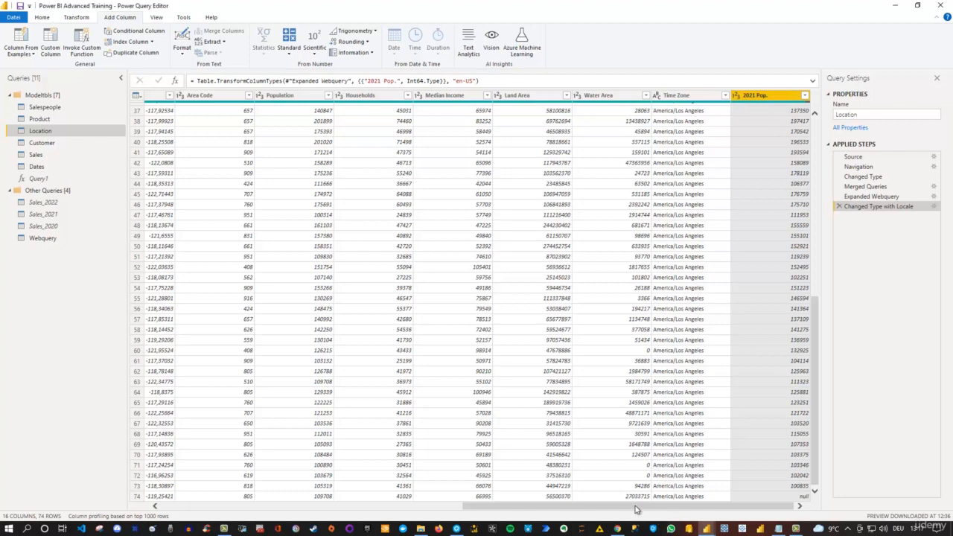
{"action": "left_click_drag", "start_coordinate": [606, 510], "coordinate": [413, 510]}
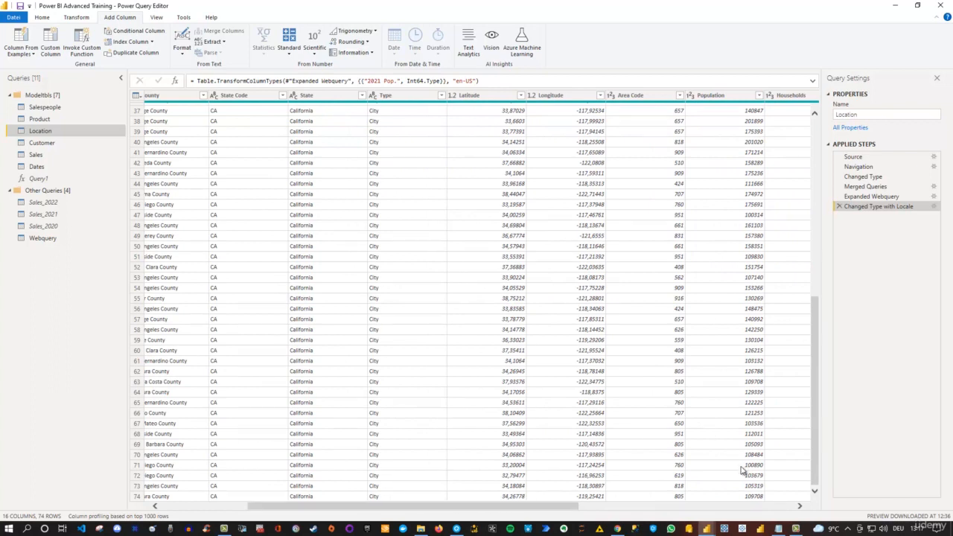
{"action": "left_click", "coordinate": [738, 497]}
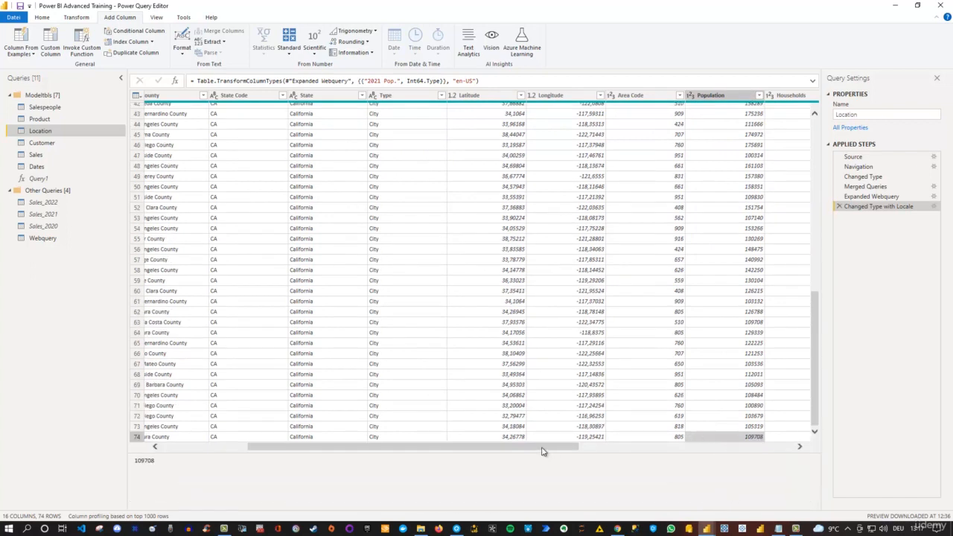
{"action": "left_click_drag", "start_coordinate": [556, 448], "coordinate": [802, 449]}
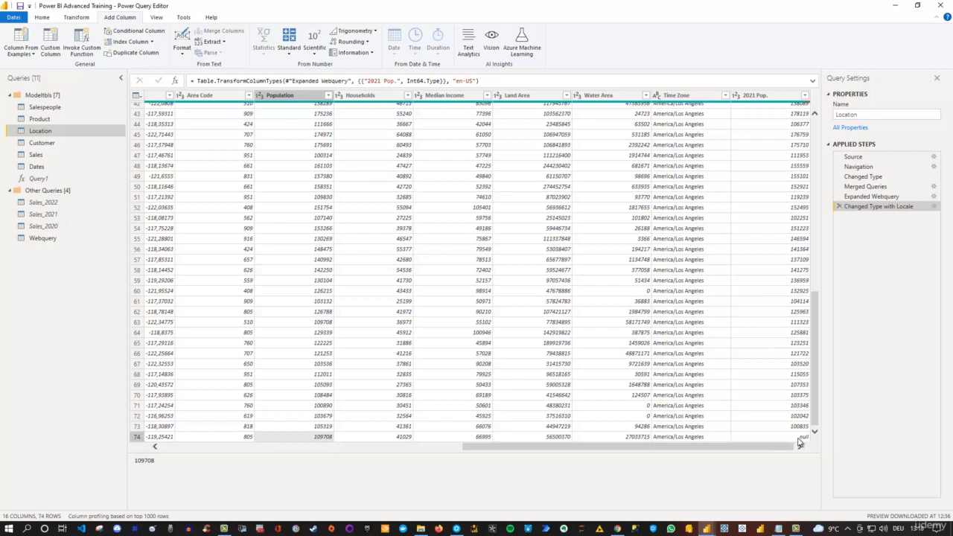
Try to filter null values out of the 2021 Pop. column, and remove that filter from the applied steps.
{"action": "left_click", "coordinate": [804, 96]}
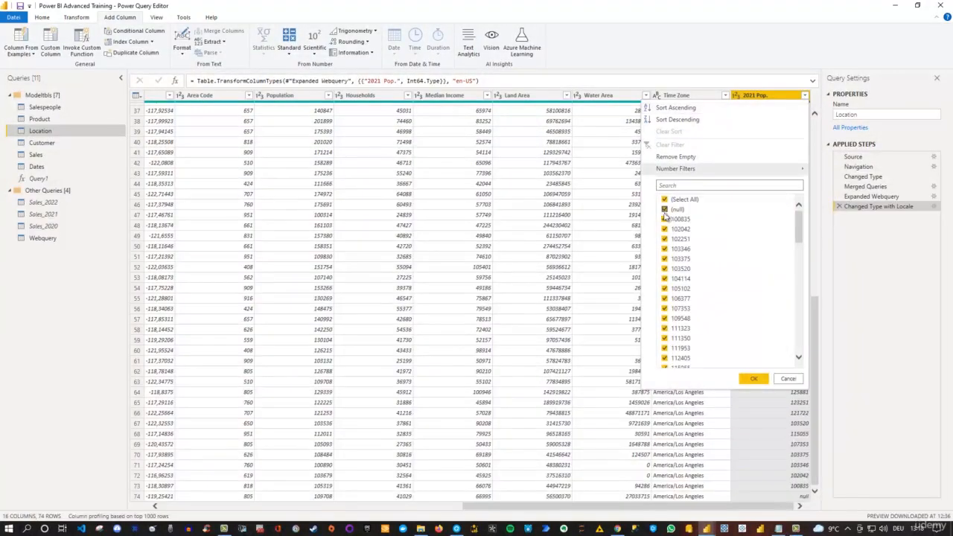
{"action": "left_click", "coordinate": [665, 211]}
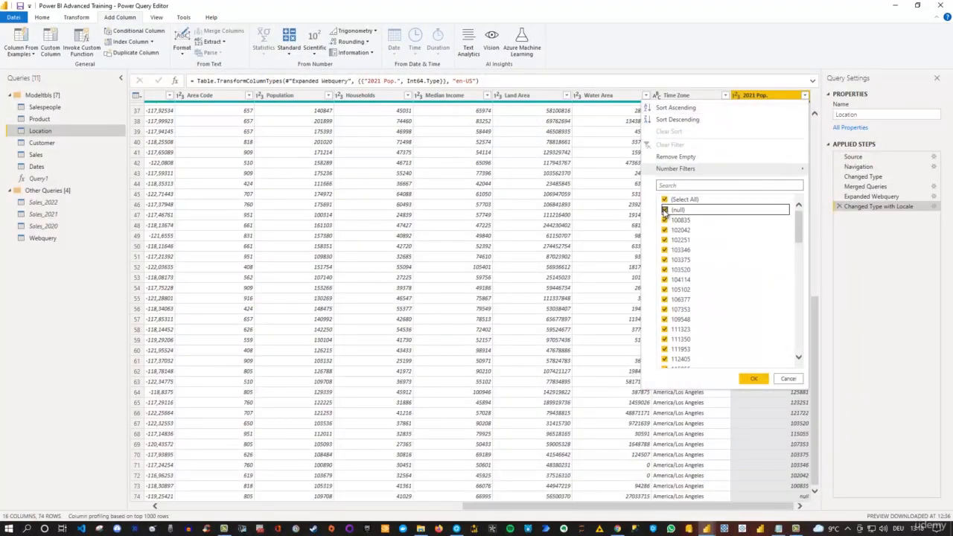
{"action": "left_click", "coordinate": [751, 378]}
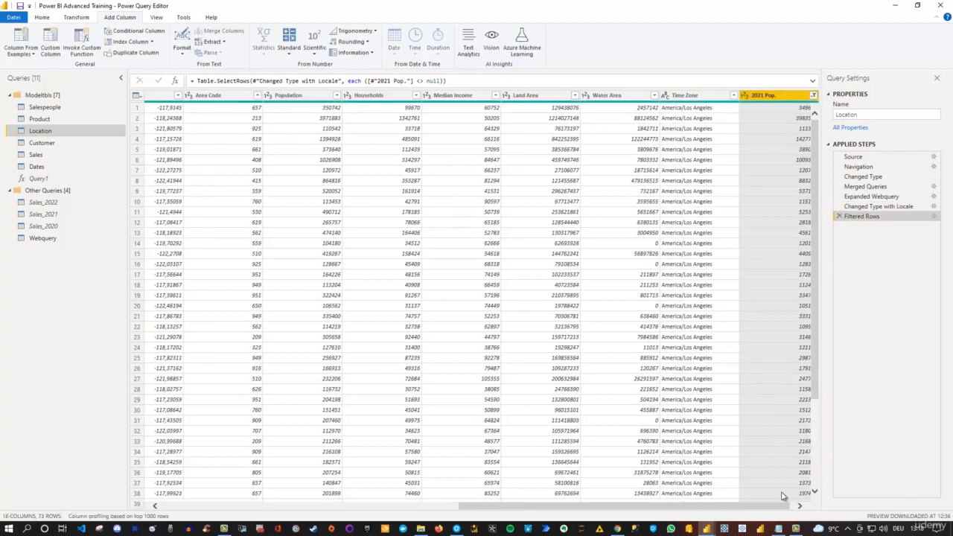
{"action": "left_click", "coordinate": [840, 217]}
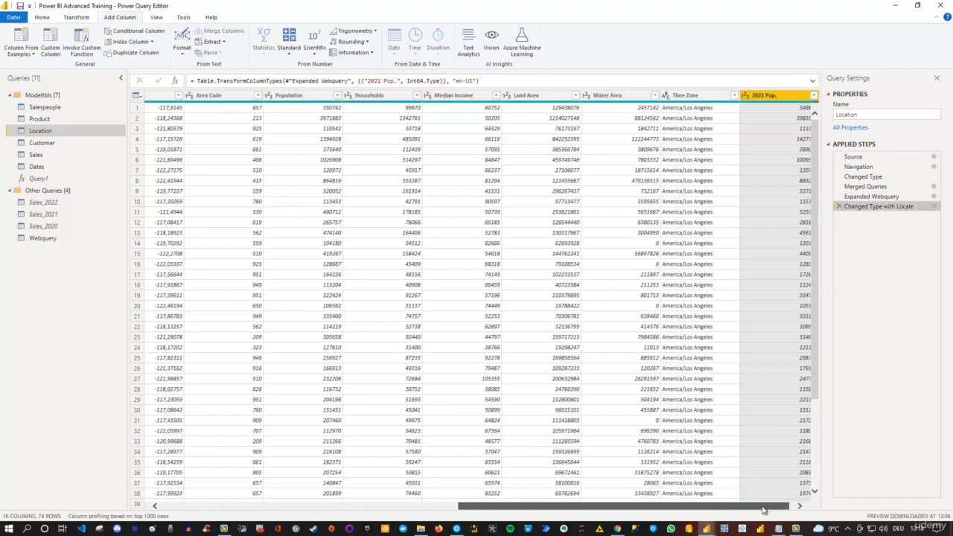
Remove the original Population column from the Location query.
{"action": "left_click_drag", "start_coordinate": [765, 508], "coordinate": [670, 508]}
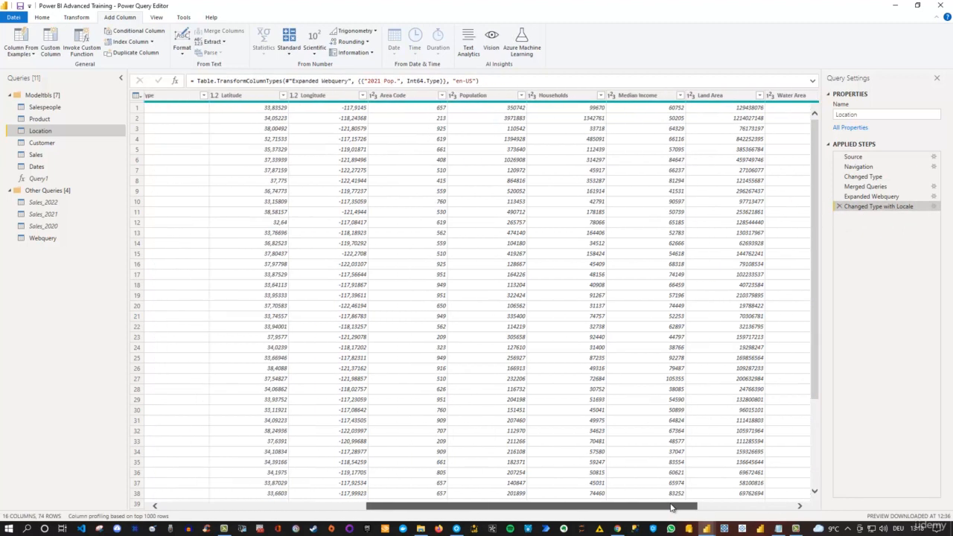
{"action": "right_click", "coordinate": [480, 96]}
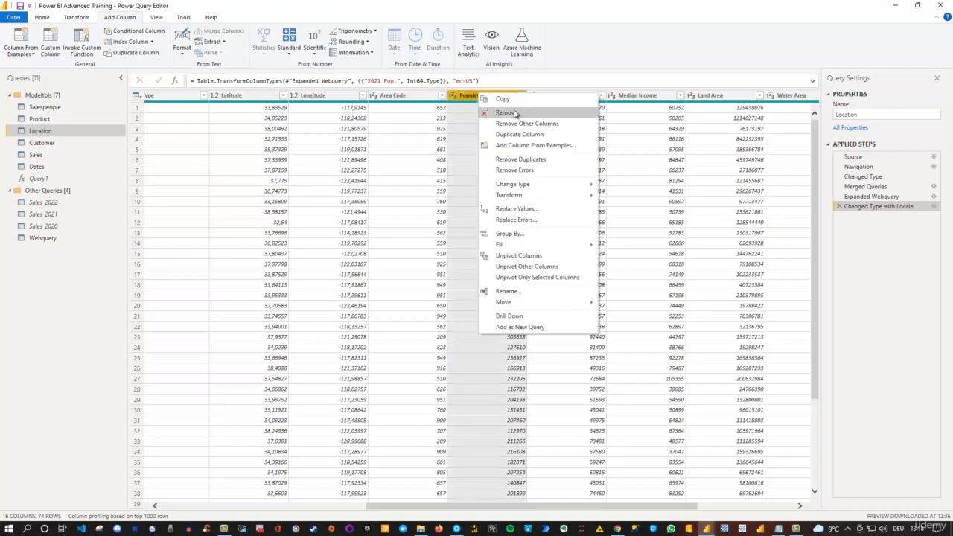
{"action": "left_click", "coordinate": [514, 113]}
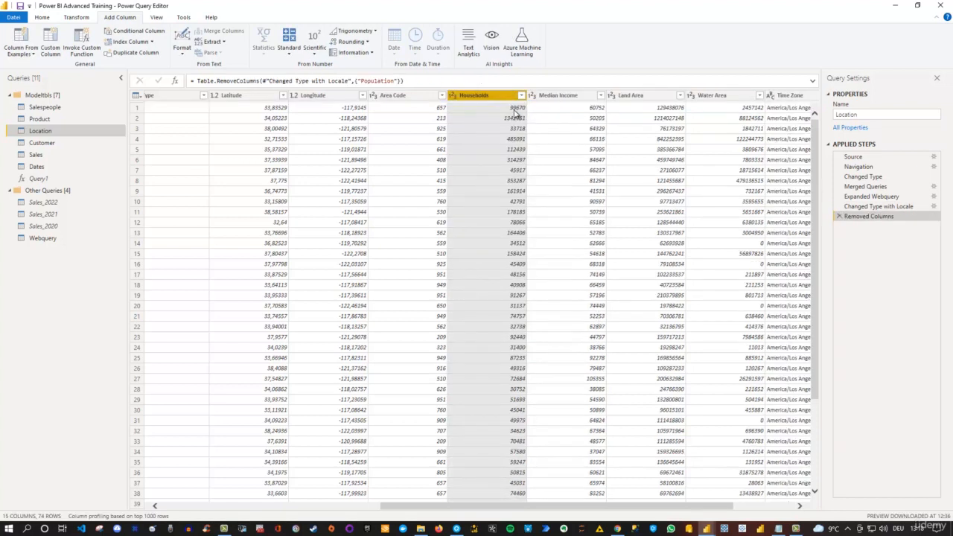
Rename the 2021 Pop. column as Population.
{"action": "left_click_drag", "start_coordinate": [597, 509], "coordinate": [667, 511]}
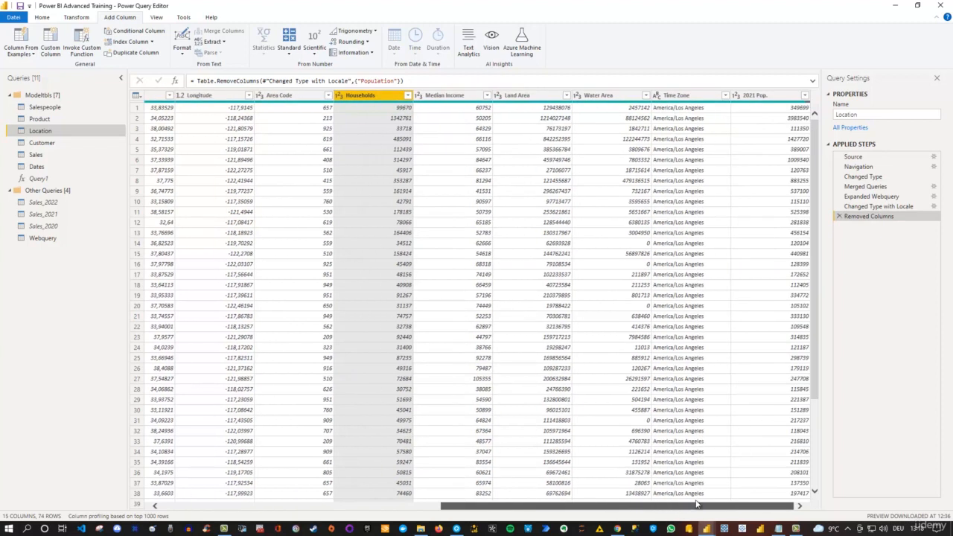
{"action": "left_click", "coordinate": [758, 96]}
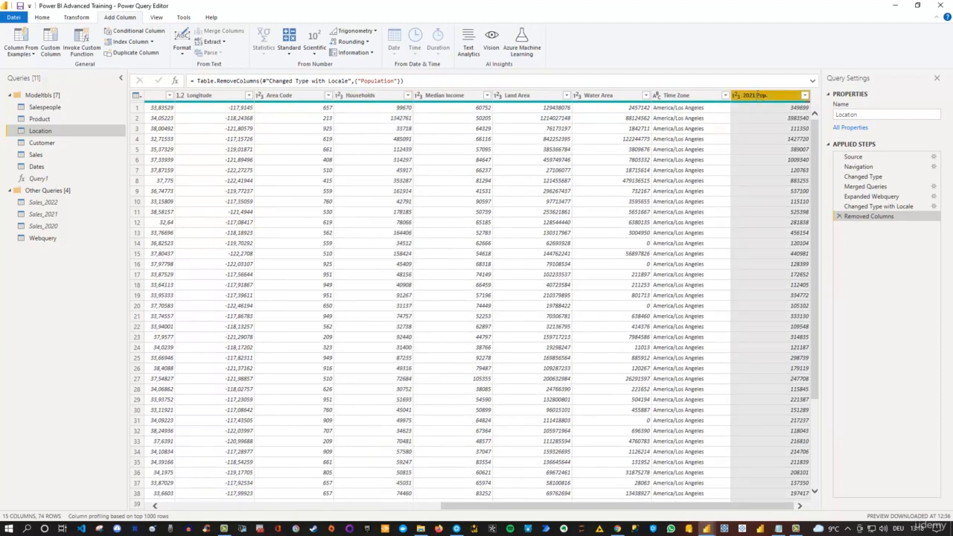
{"action": "double_click", "coordinate": [757, 95]}
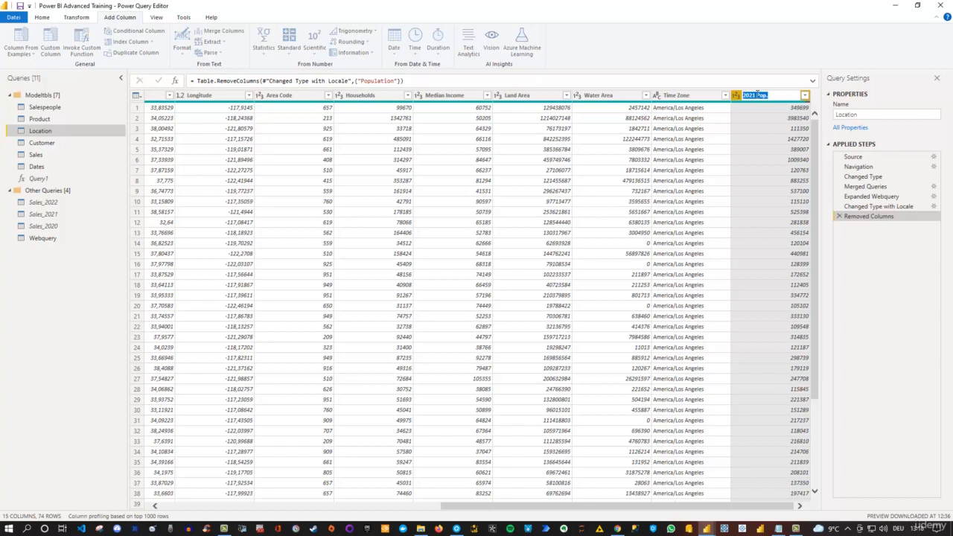
{"action": "type", "text": "Population"}
{"action": "key", "text": "Return"}
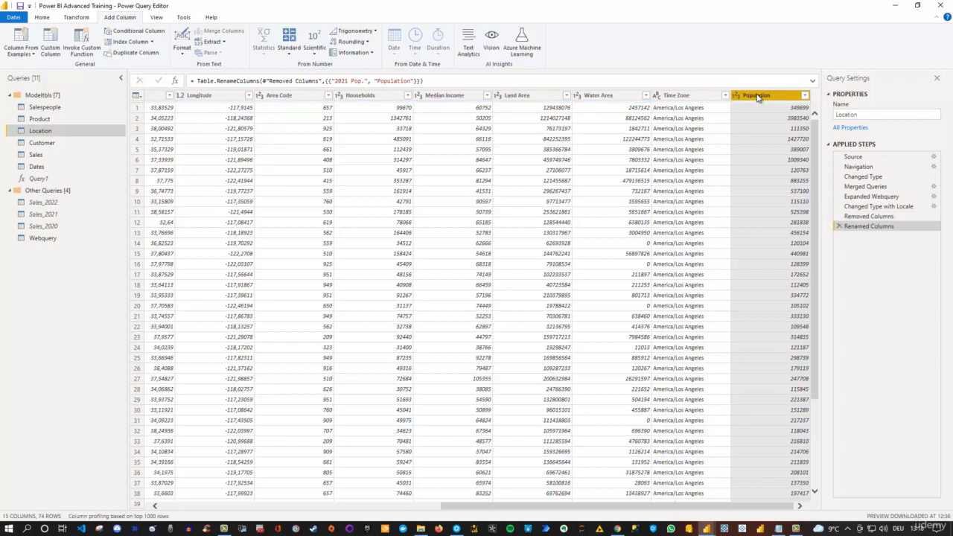